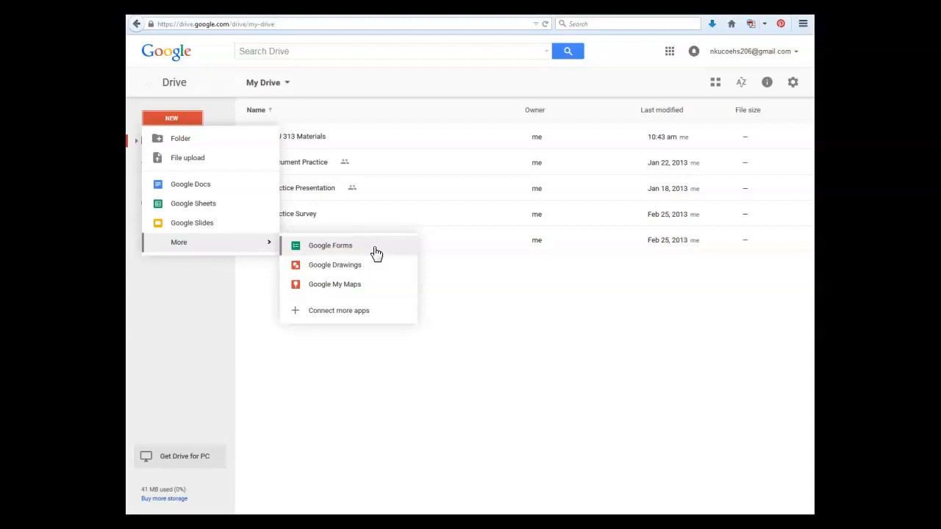
Create a new Google Form and title it "Practice Survey".
{"action": "left_click", "coordinate": [377, 254]}
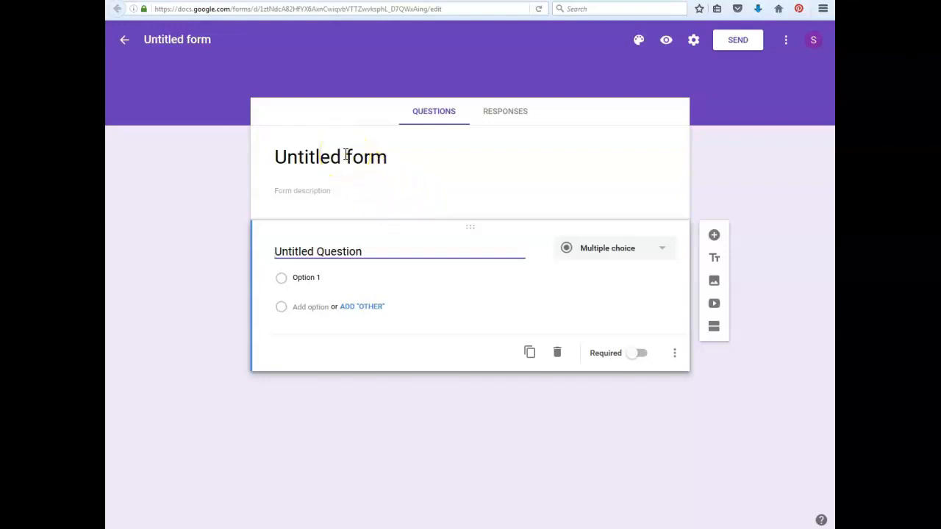
{"action": "left_click_drag", "start_coordinate": [399, 157], "coordinate": [244, 163]}
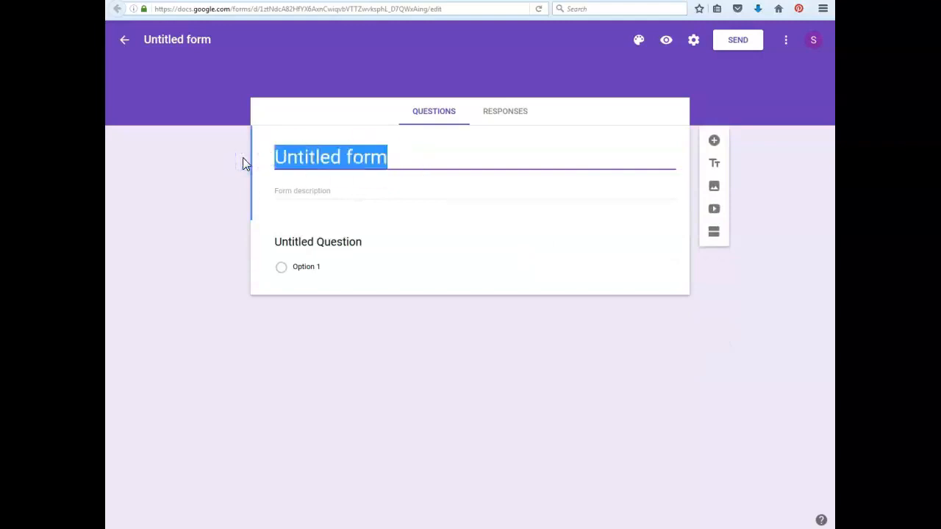
{"action": "type", "text": "Practice Survey"}
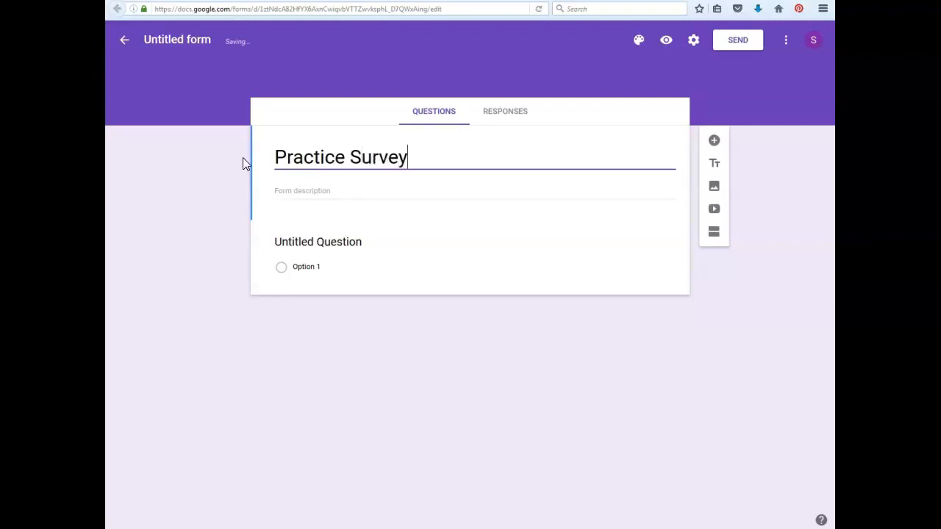
Enter "Field Trip Feedback" as the form description.
{"action": "left_click", "coordinate": [292, 189]}
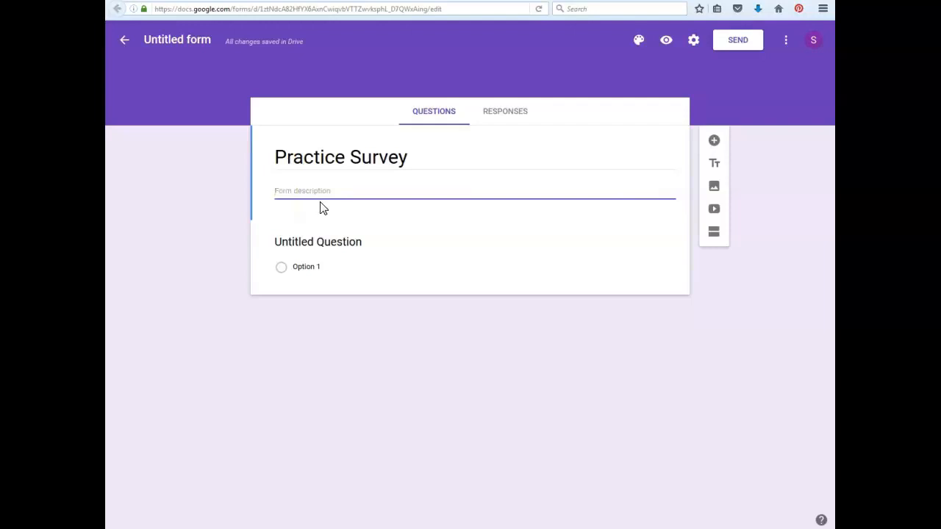
{"action": "type", "text": "Field Trip Feedback"}
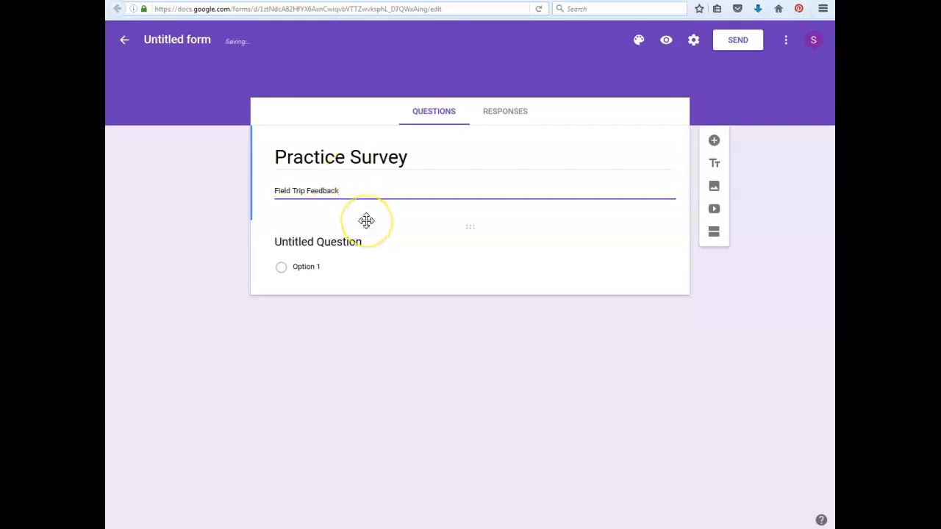
Review the available question types for the untitled question and change its type to Short answer.
{"action": "left_click", "coordinate": [365, 246]}
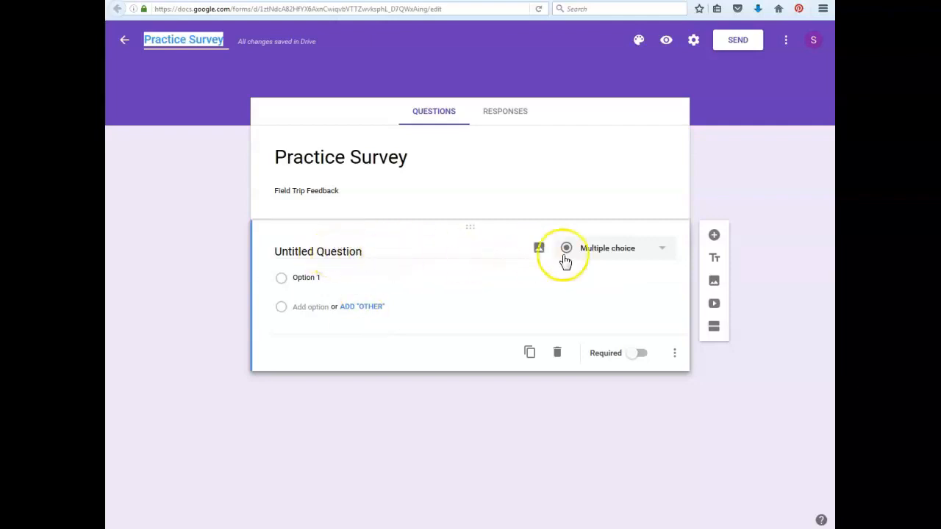
{"action": "left_click", "coordinate": [665, 253]}
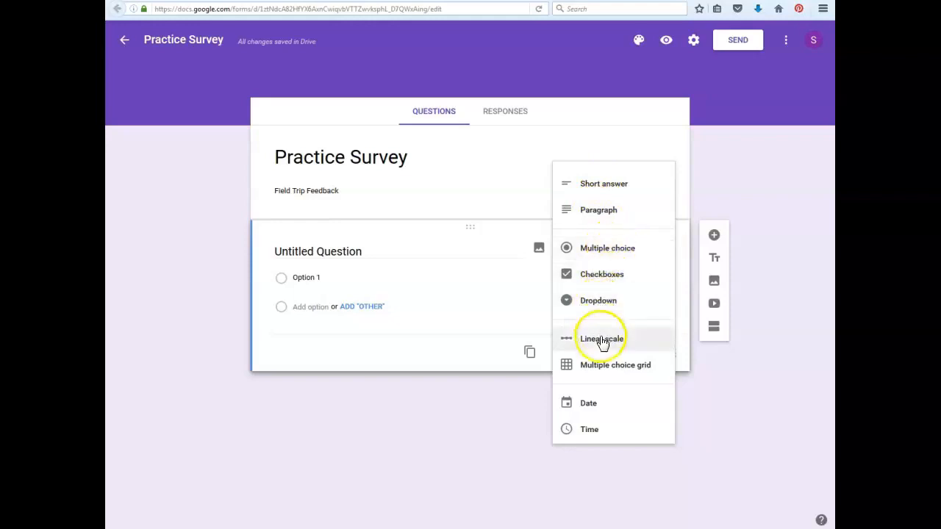
{"action": "left_click", "coordinate": [507, 290]}
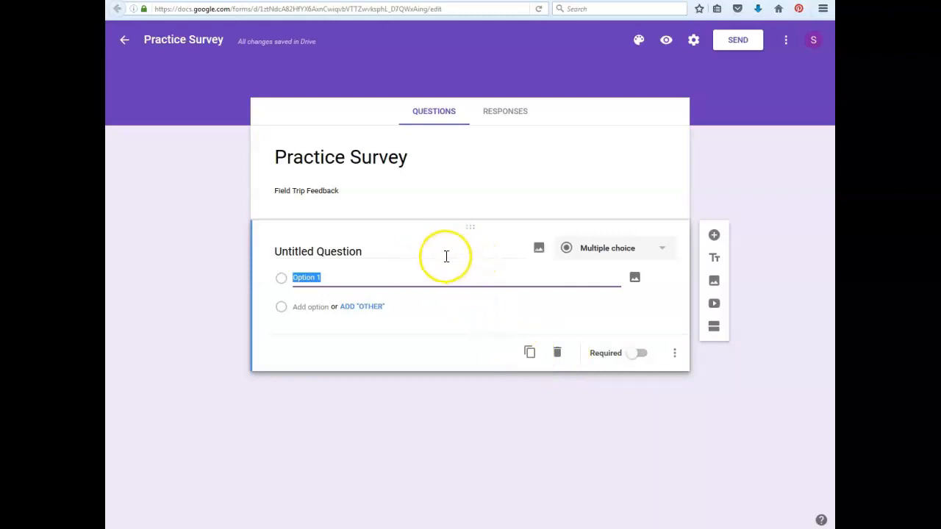
{"action": "left_click", "coordinate": [664, 252]}
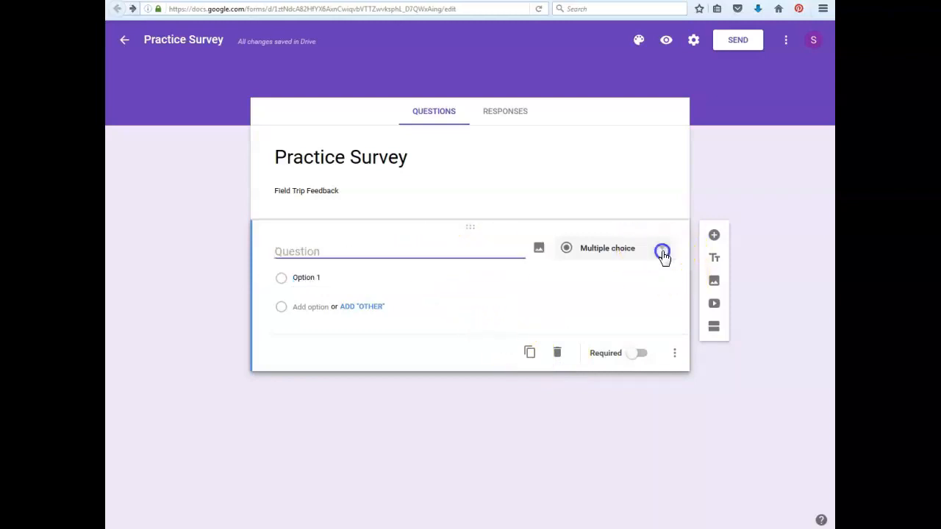
{"action": "left_click", "coordinate": [634, 184]}
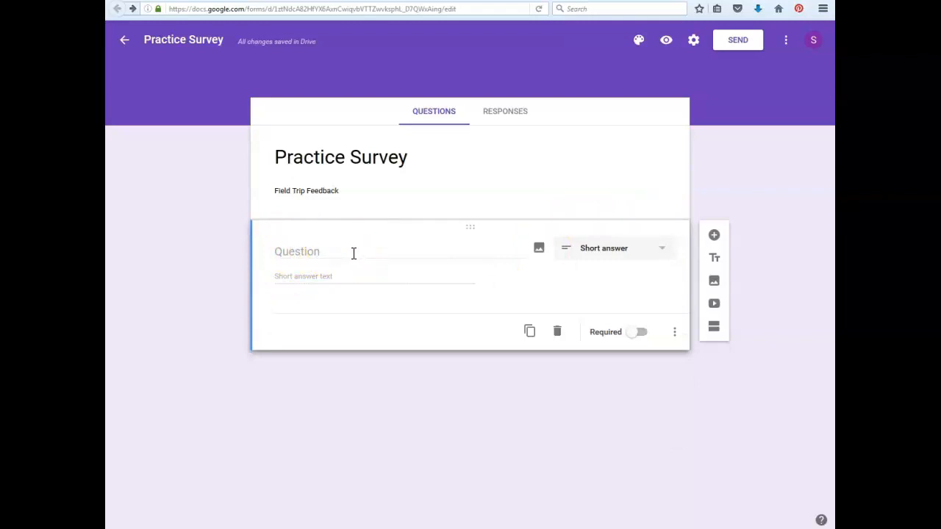
Enter "What is your name?" as the text of the short answer question.
{"action": "left_click", "coordinate": [326, 250]}
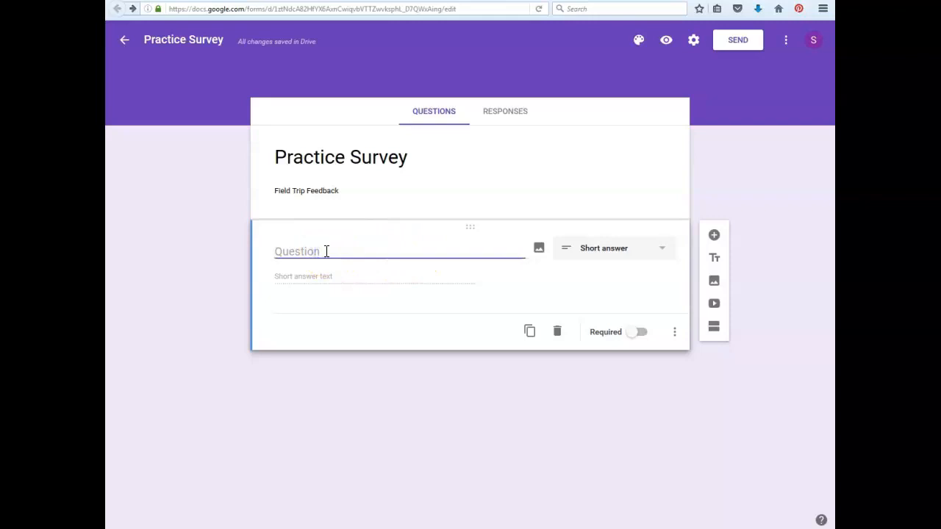
{"action": "type", "text": "What is your name?"}
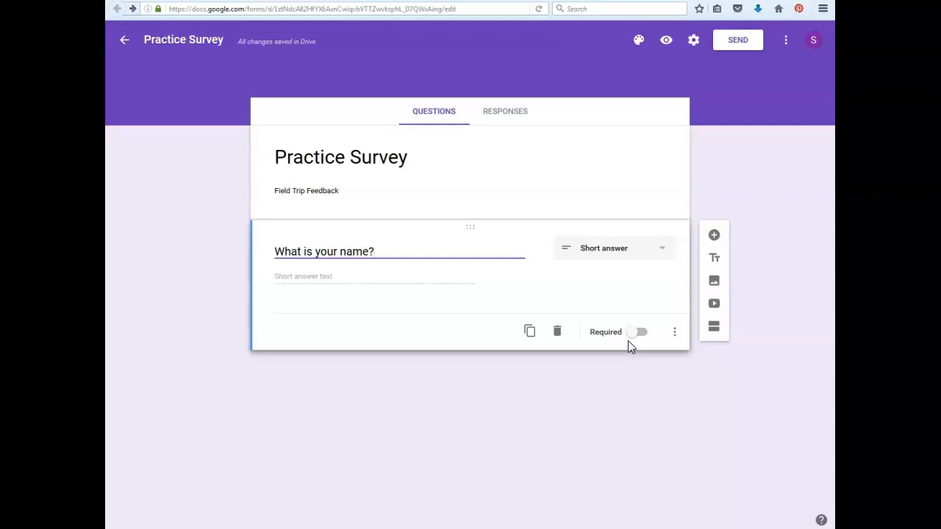
{"action": "left_click", "coordinate": [601, 336]}
Add a Multiple choice question reading "Which group were you assigned to at the zoo?".
{"action": "left_click", "coordinate": [717, 238]}
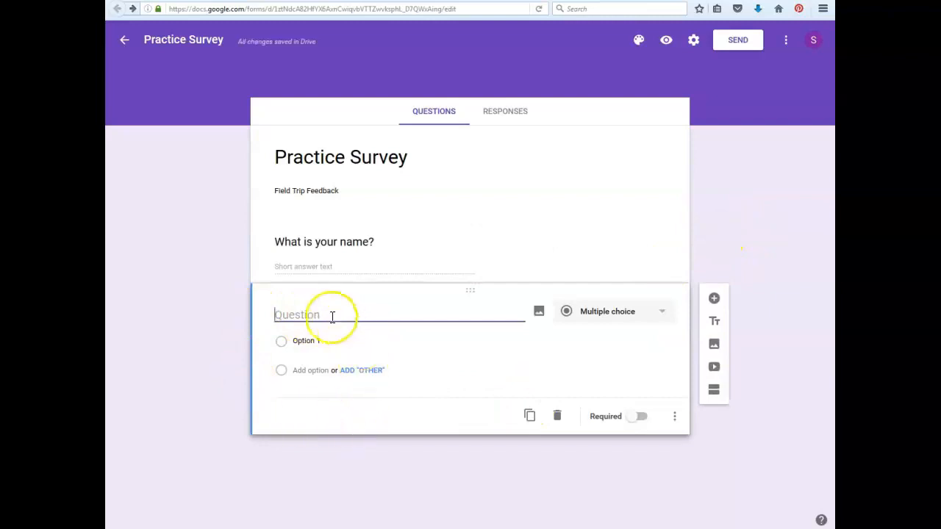
{"action": "left_click", "coordinate": [662, 316]}
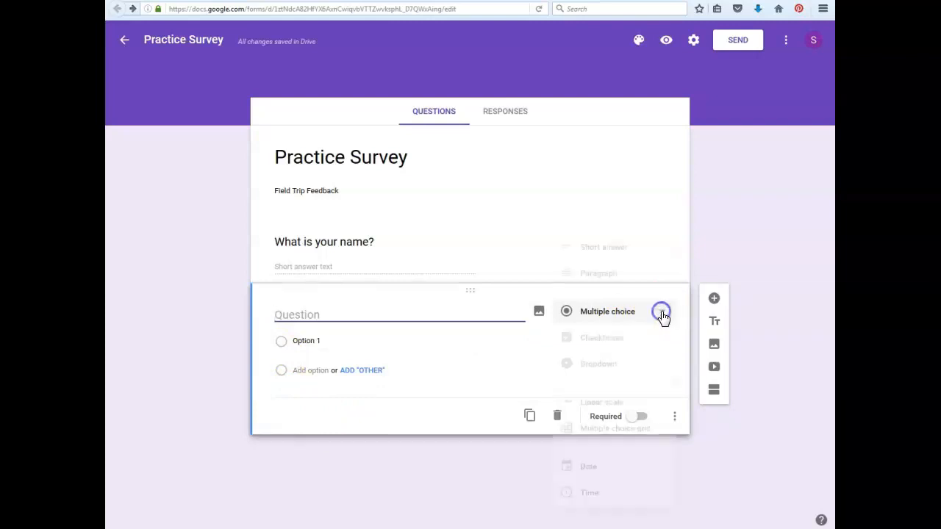
{"action": "left_click", "coordinate": [597, 316]}
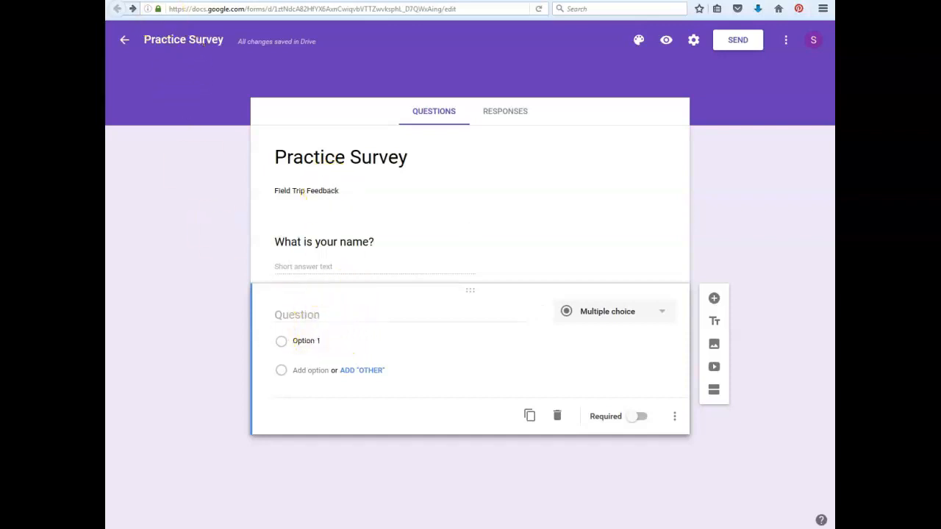
{"action": "type", "text": "Which group were you assigned to at the zoo?"}
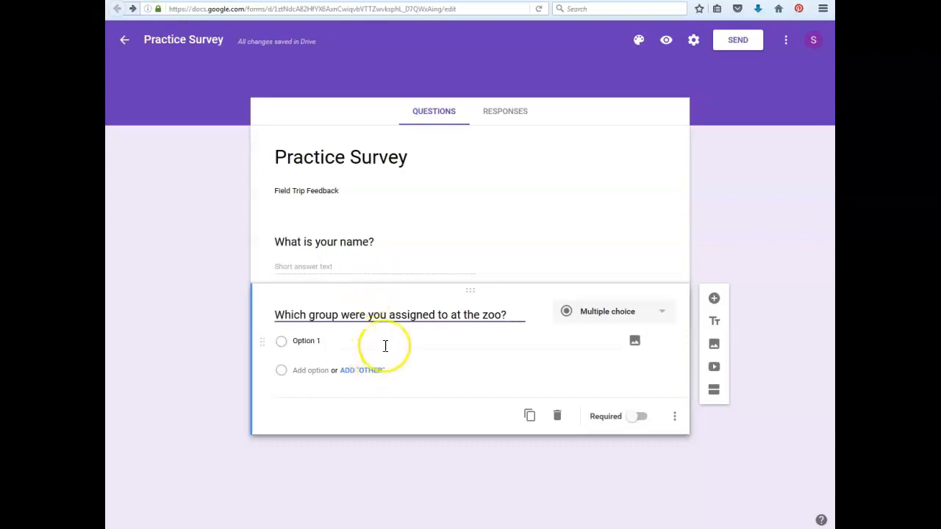
Give the zoo group question three answer options: "The Red Group", "The Blue Group" and "The Green Group".
{"action": "left_click", "coordinate": [284, 340]}
{"action": "left_click", "coordinate": [309, 340]}
{"action": "left_click_drag", "start_coordinate": [343, 342], "coordinate": [279, 340]}
{"action": "type", "text": "The Red Grou"}
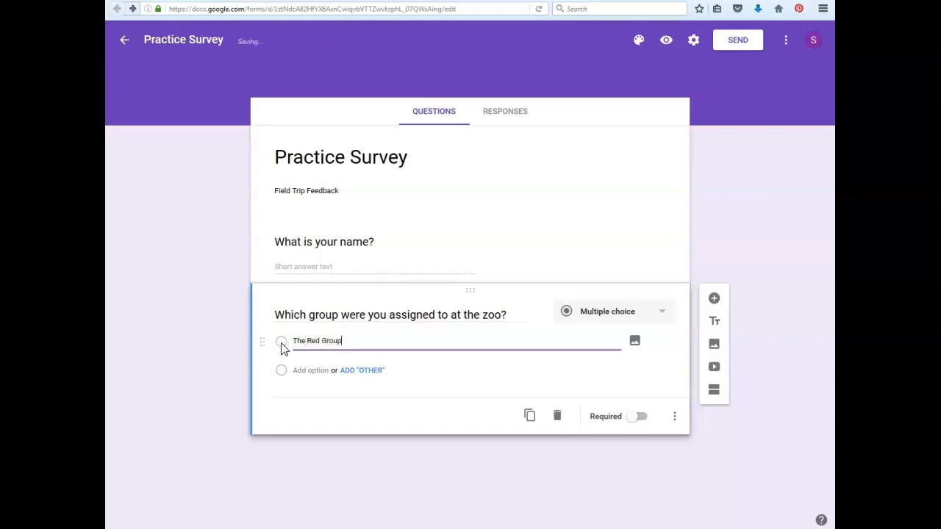
{"action": "type", "text": "p"}
{"action": "key", "text": "Return"}
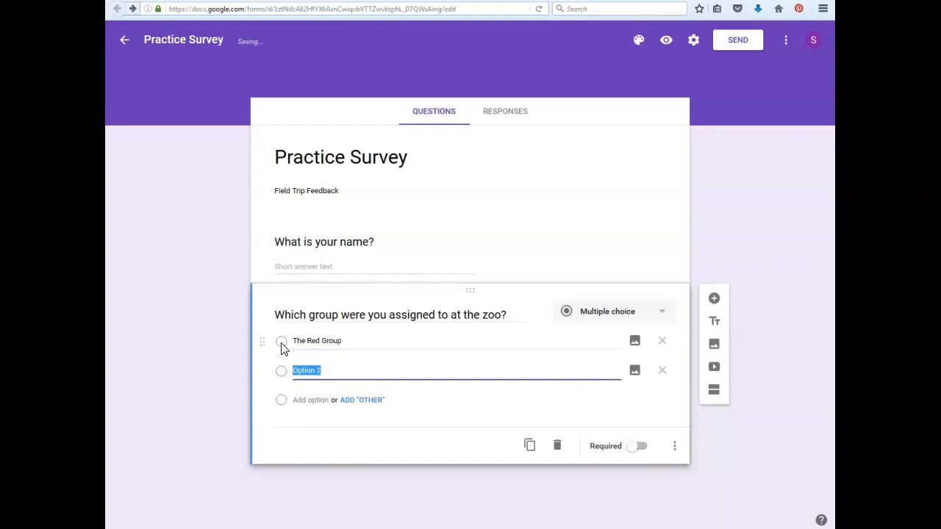
{"action": "type", "text": "The Bl"}
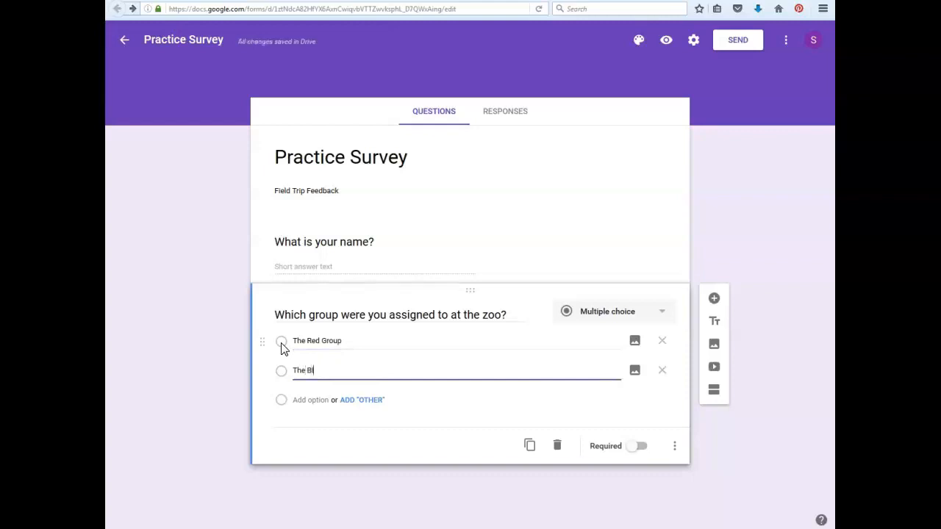
{"action": "type", "text": "ue Group"}
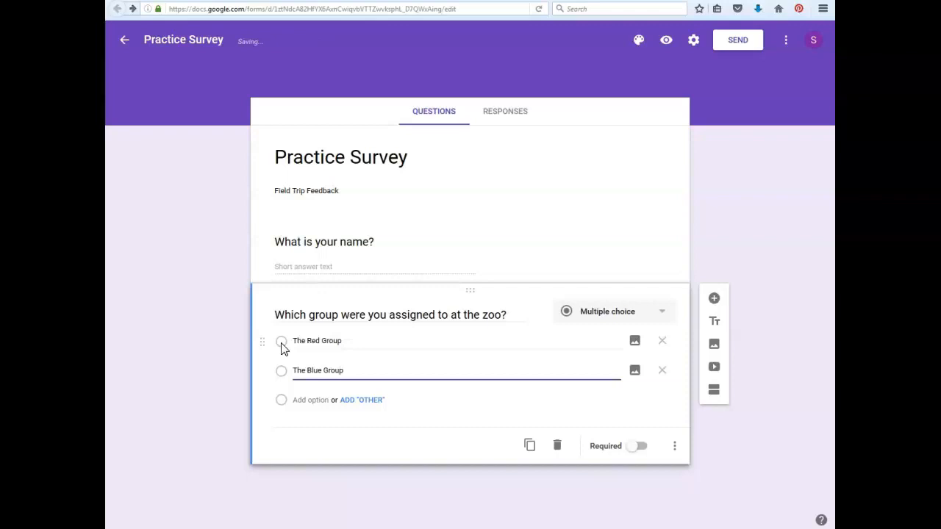
{"action": "key", "text": "Return"}
{"action": "type", "text": "The Green Group"}
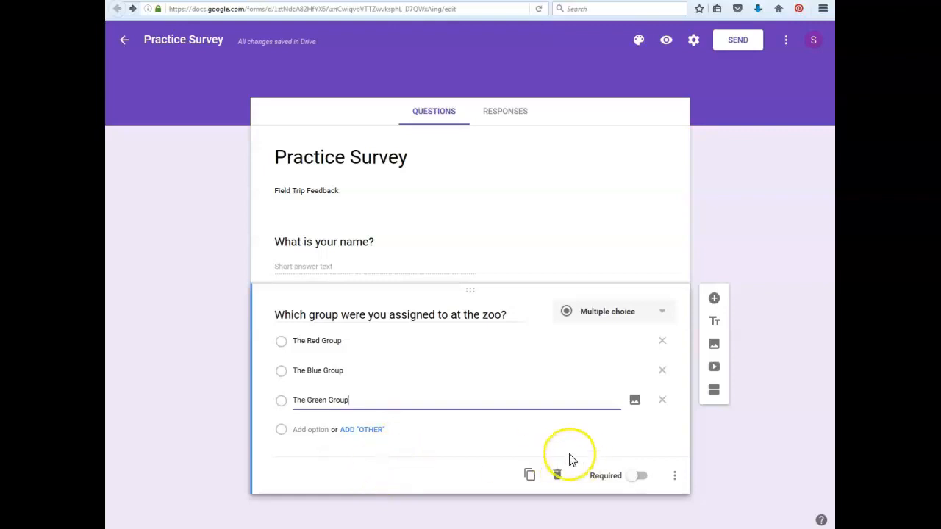
Add a Checkboxes question reading "Which of the following exhibits did your group visit?".
{"action": "left_click", "coordinate": [714, 297]}
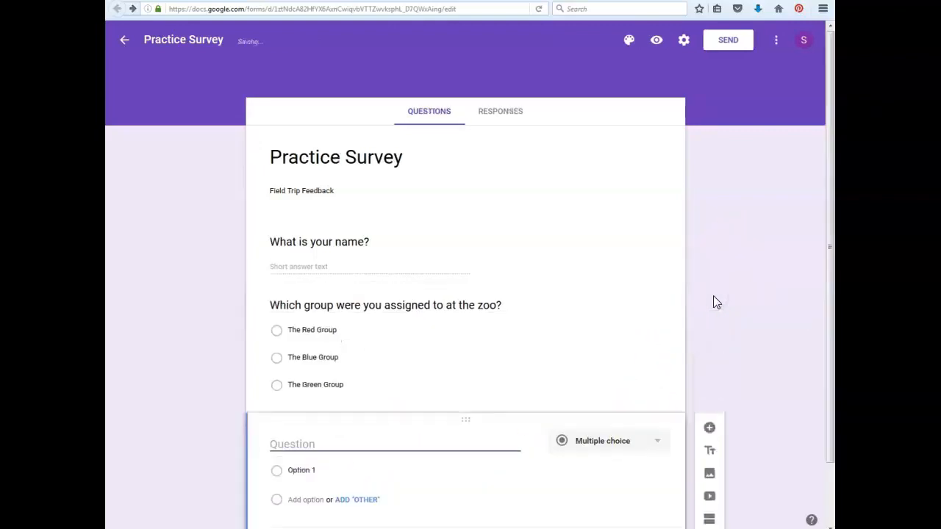
{"action": "left_click", "coordinate": [655, 378]}
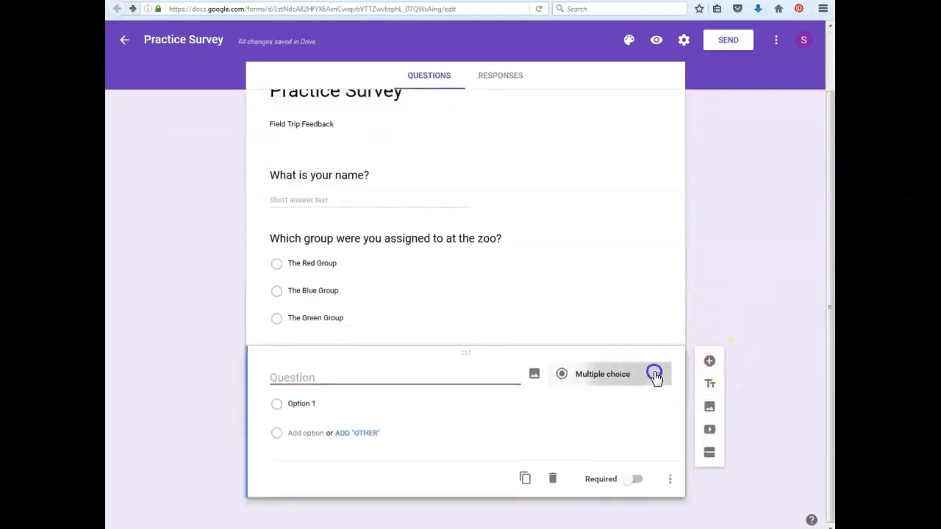
{"action": "left_click", "coordinate": [602, 401]}
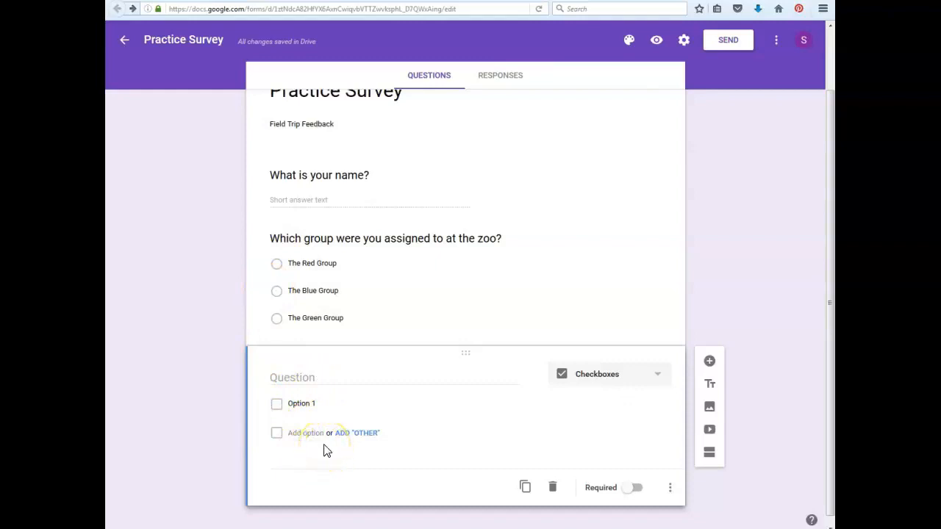
{"action": "left_click", "coordinate": [312, 381]}
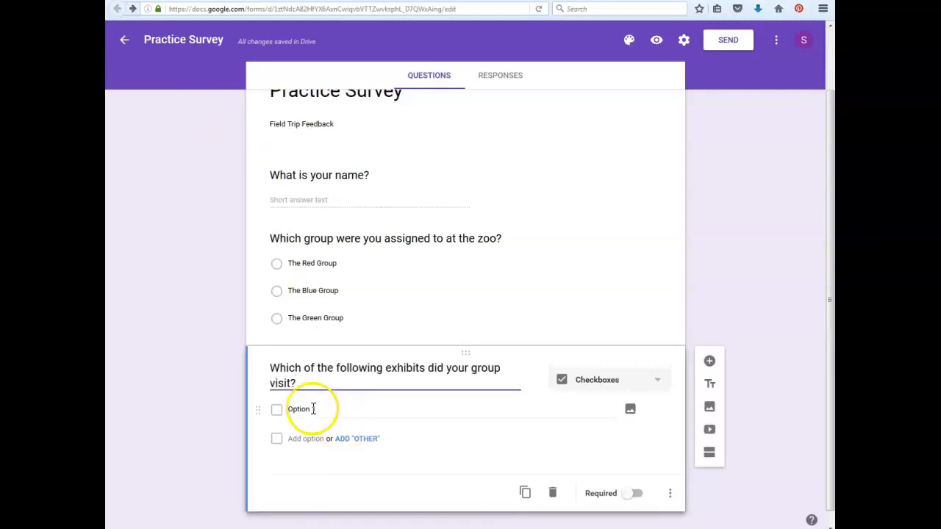
Fill the exhibits question with the options "Elephants", "Polar Bears", "Butterflies" and "Monkeys".
{"action": "left_click", "coordinate": [312, 409]}
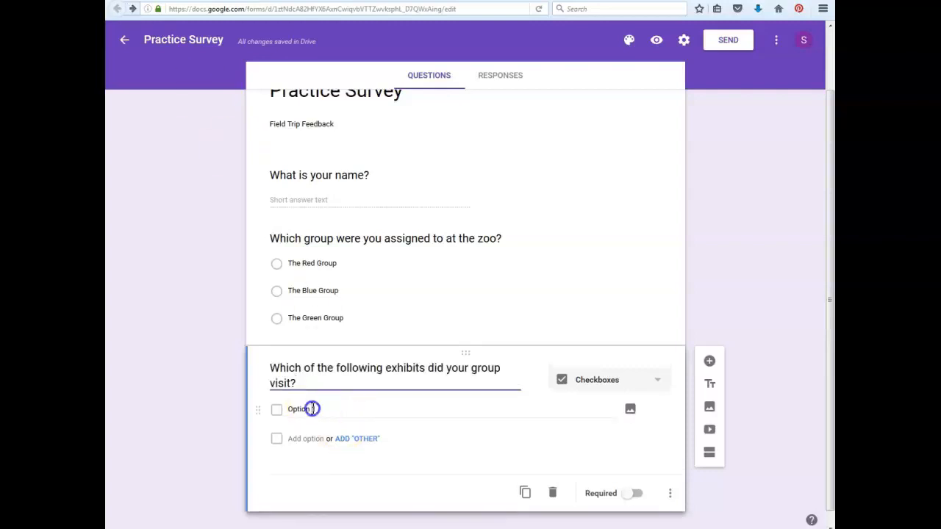
{"action": "left_click", "coordinate": [317, 409]}
{"action": "left_click_drag", "start_coordinate": [317, 409], "coordinate": [275, 409]}
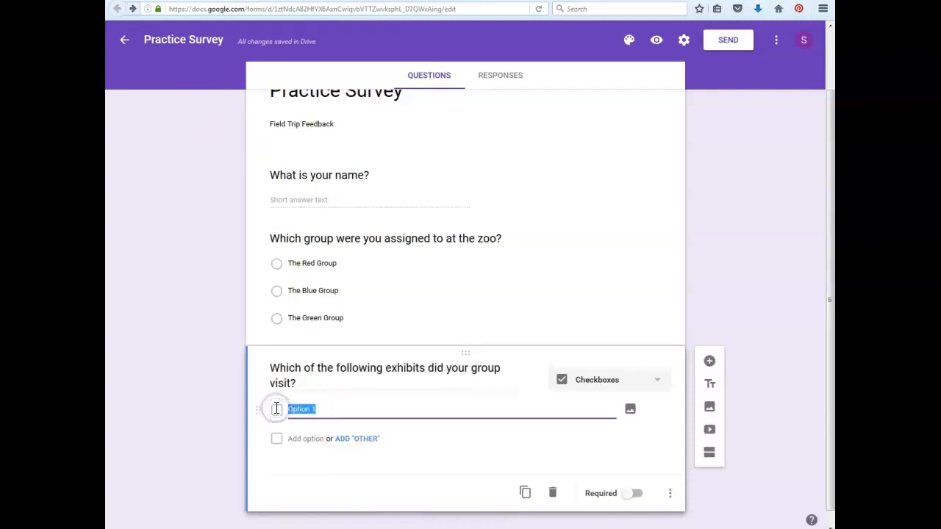
{"action": "type", "text": "Ele"}
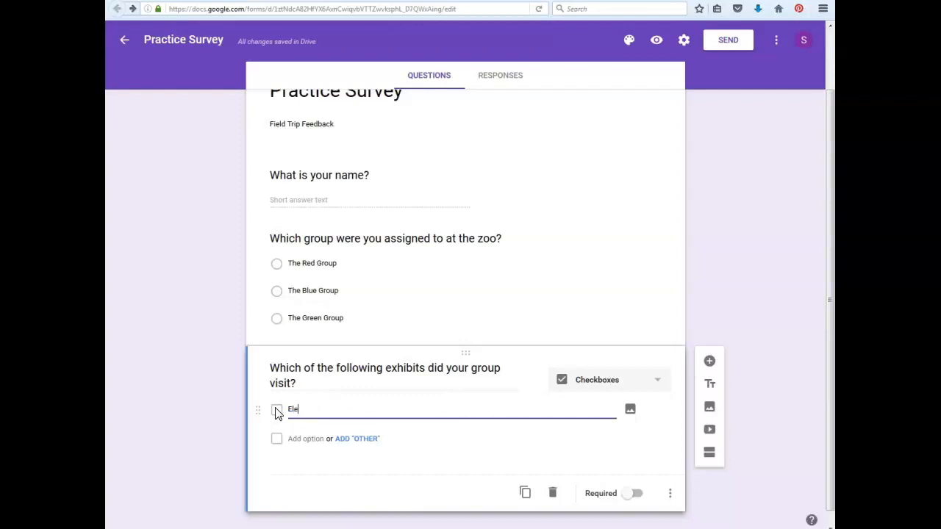
{"action": "type", "text": "phan"}
{"action": "key", "text": "Return"}
{"action": "type", "text": "Polar Ba"}
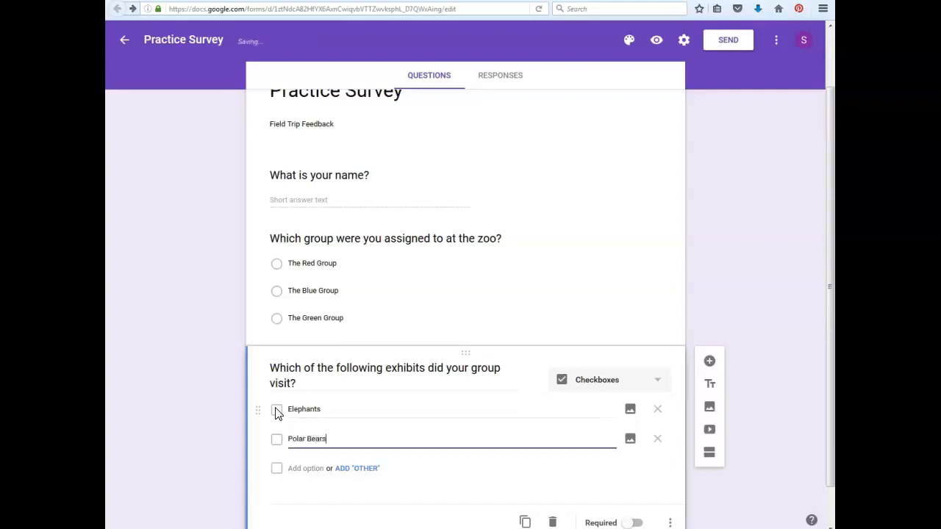
{"action": "key", "text": "Return"}
{"action": "type", "text": "Butterflies"}
{"action": "key", "text": "Return"}
{"action": "type", "text": "Monkeys"}
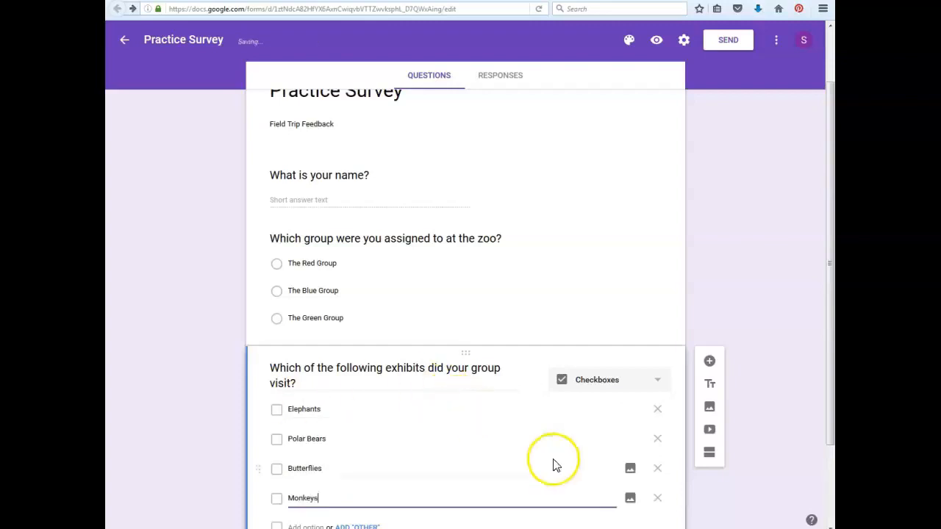
Add an "Other" option after "Monkeys" in the exhibits question.
{"action": "left_click_drag", "start_coordinate": [830, 358], "coordinate": [829, 391]}
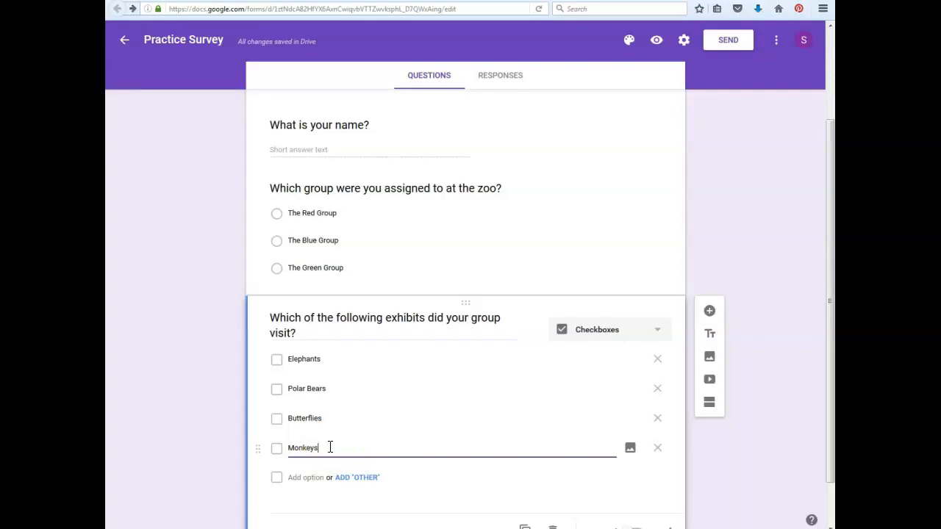
{"action": "left_click", "coordinate": [353, 389]}
{"action": "left_click", "coordinate": [278, 483]}
{"action": "left_click", "coordinate": [358, 479]}
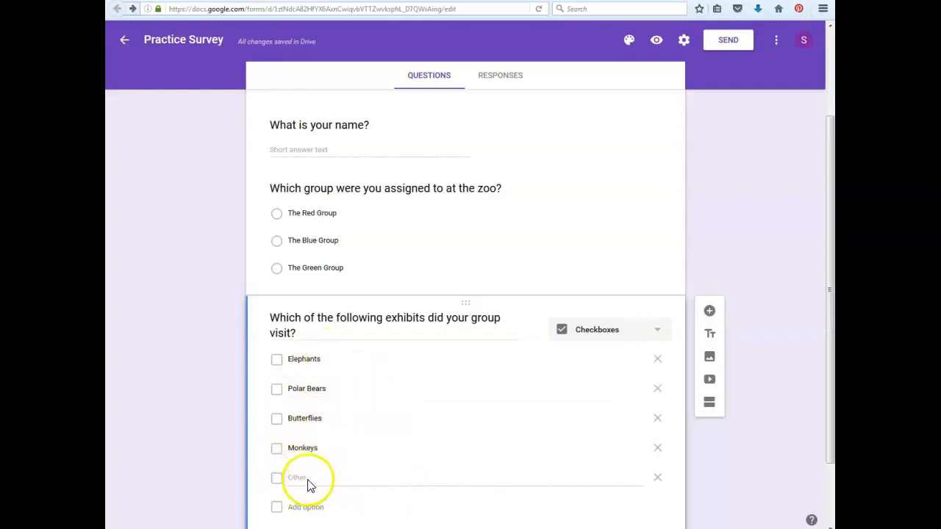
Append "(Choose all that apply)" to the question about which exhibits the group visited.
{"action": "left_click", "coordinate": [319, 389]}
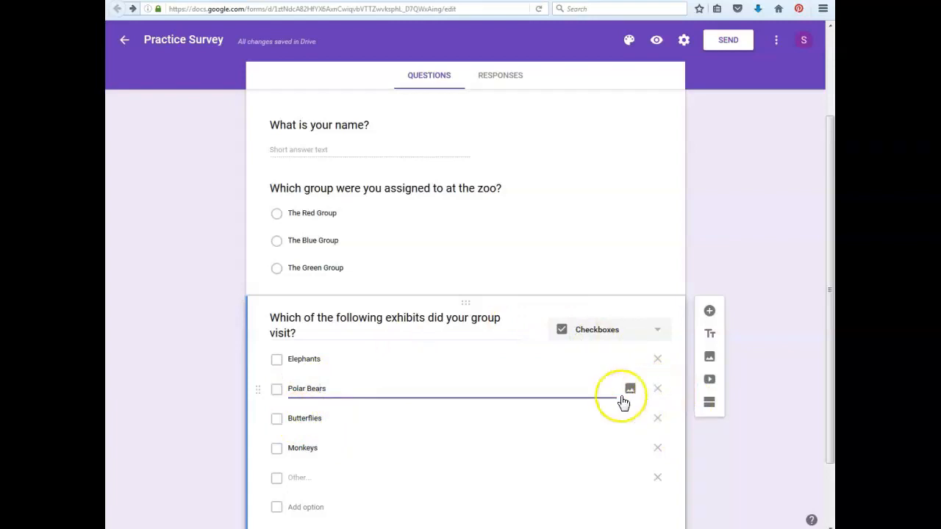
{"action": "left_click", "coordinate": [317, 334]}
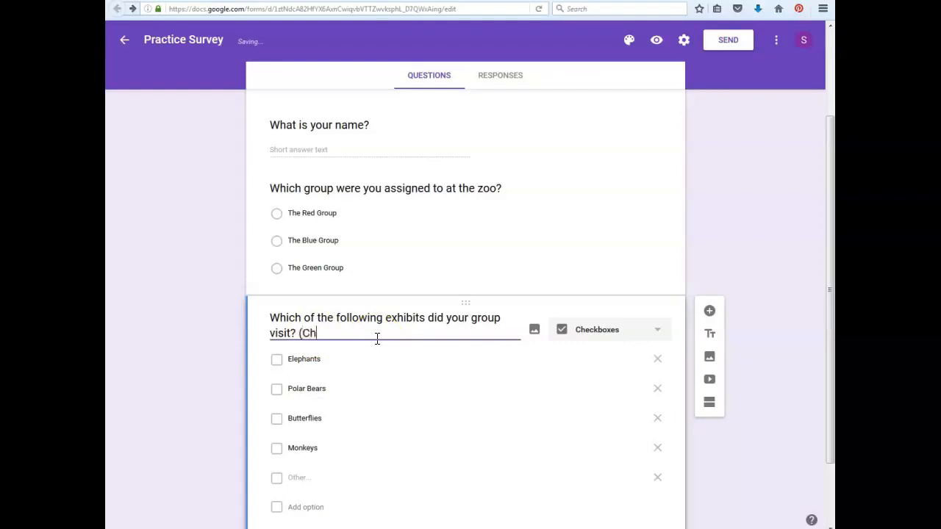
{"action": "type", "text": "(Choose all that apply"}
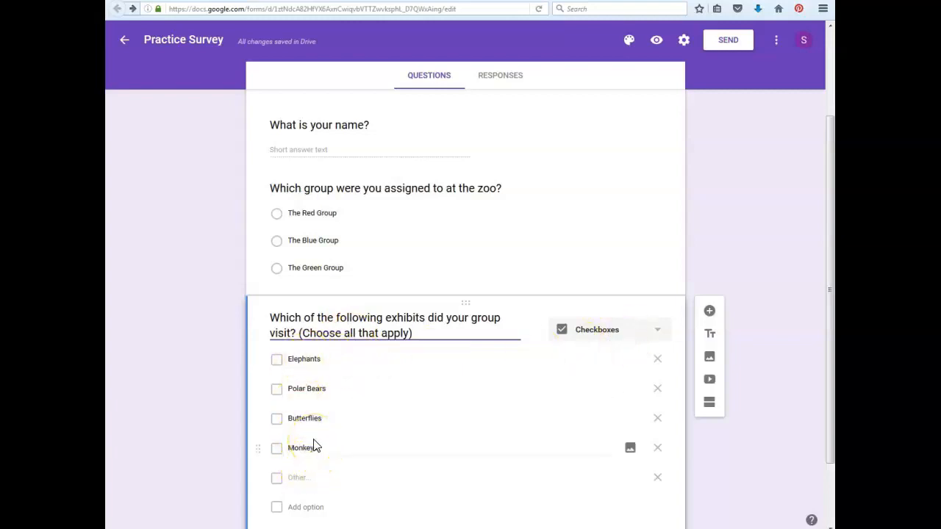
Add a Linear scale question after the exhibits question, with a scale from 1 to 5.
{"action": "left_click_drag", "start_coordinate": [833, 380], "coordinate": [833, 456]}
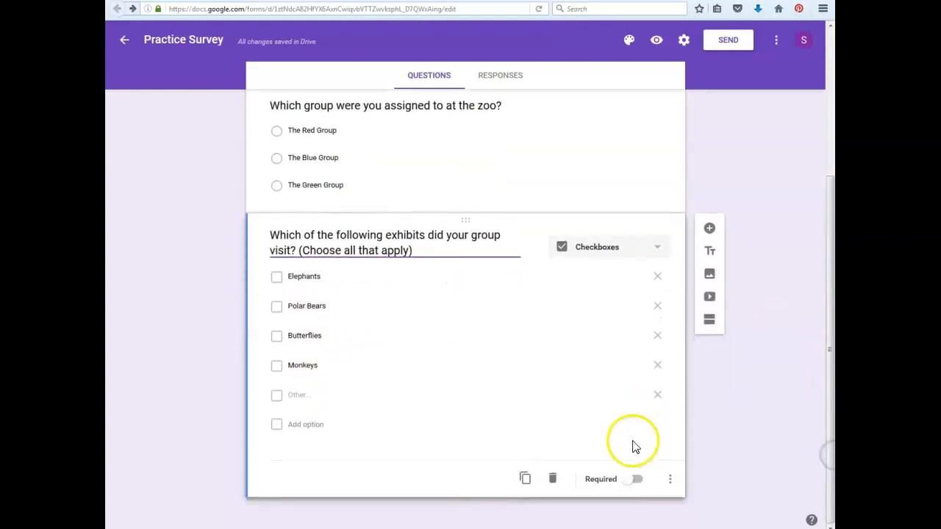
{"action": "left_click", "coordinate": [710, 230]}
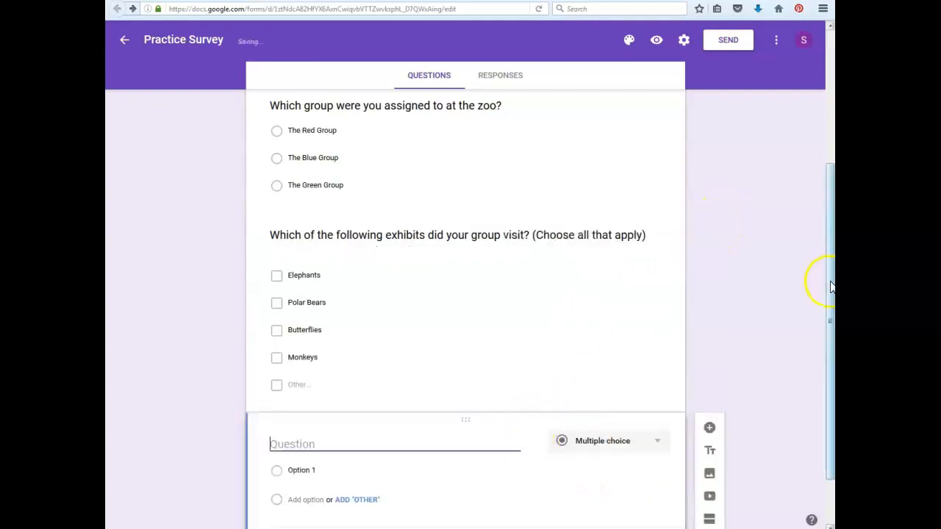
{"action": "left_click", "coordinate": [654, 377]}
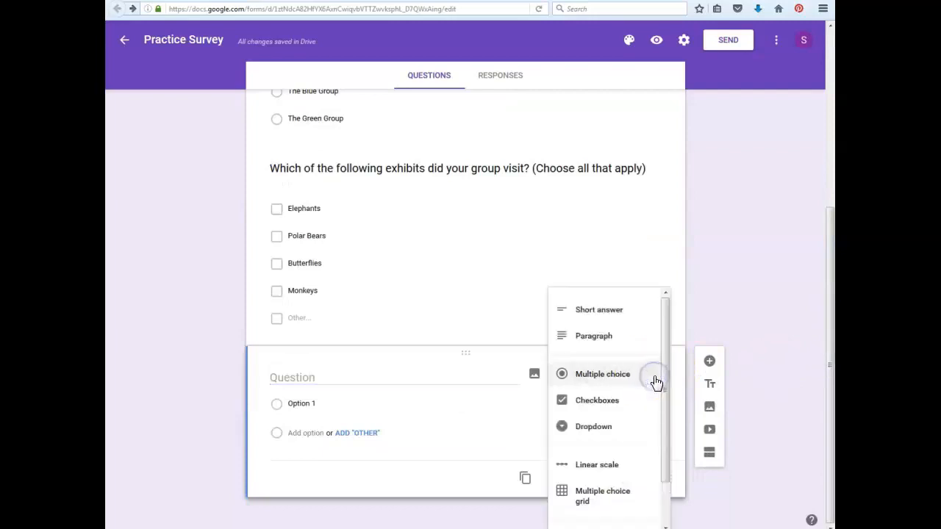
{"action": "left_click", "coordinate": [616, 470]}
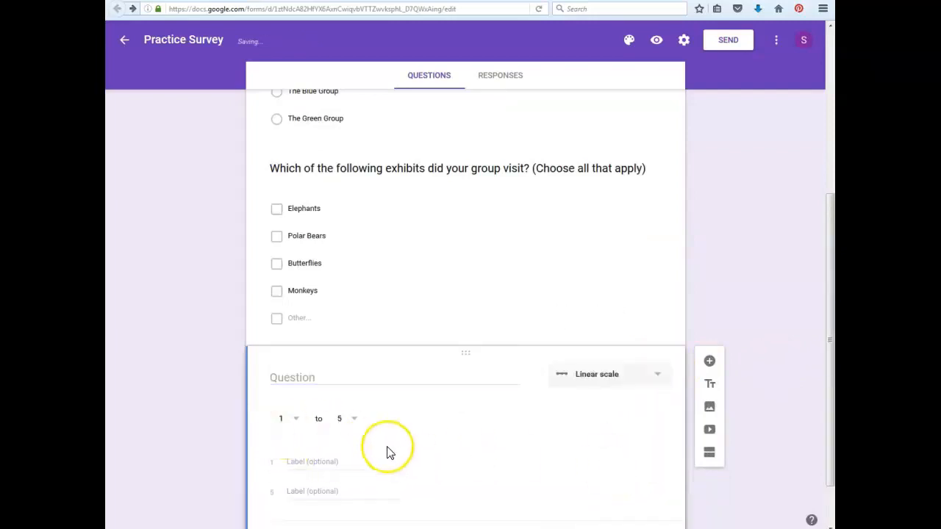
{"action": "left_click", "coordinate": [356, 419]}
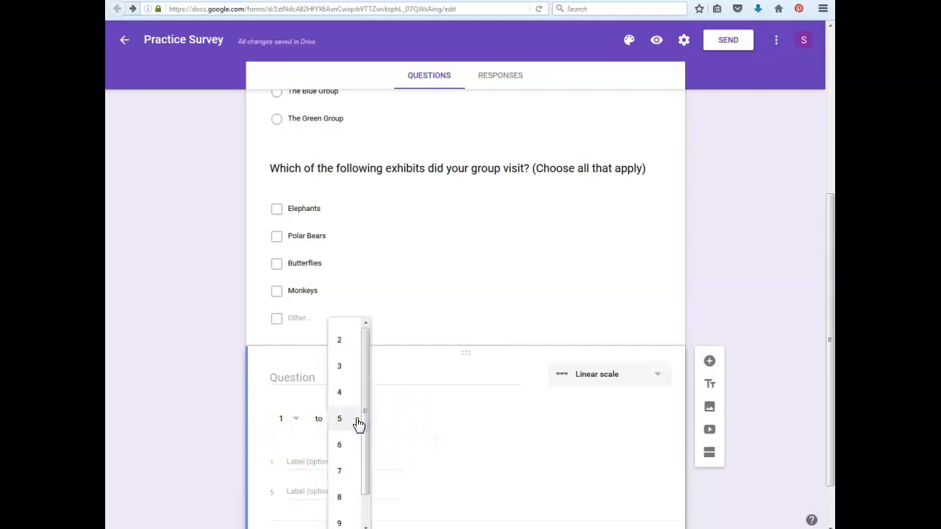
{"action": "left_click", "coordinate": [357, 422]}
{"action": "left_click", "coordinate": [443, 434]}
Word the linear scale question as "Please rate your enjoyment of the field trip to the zoo.".
{"action": "left_click", "coordinate": [317, 383]}
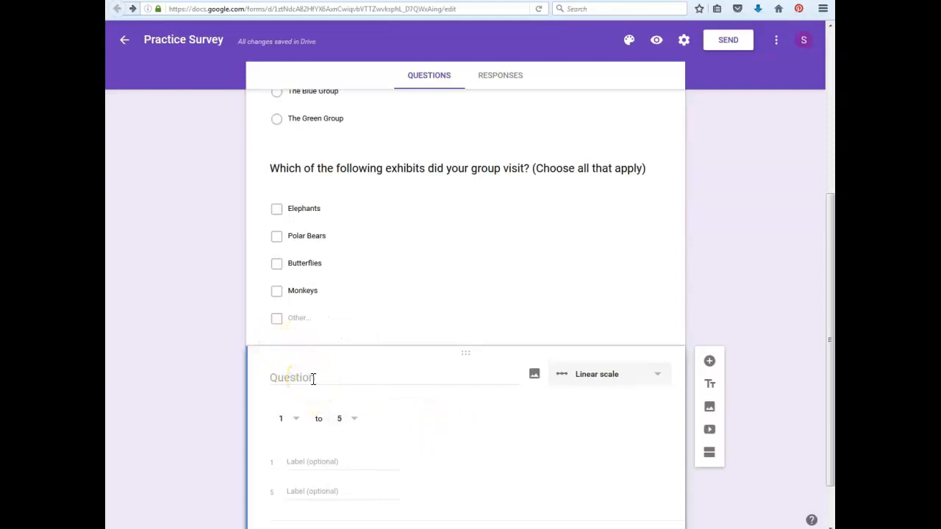
{"action": "left_click", "coordinate": [310, 375]}
{"action": "left_click", "coordinate": [337, 401]}
{"action": "left_click", "coordinate": [332, 380]}
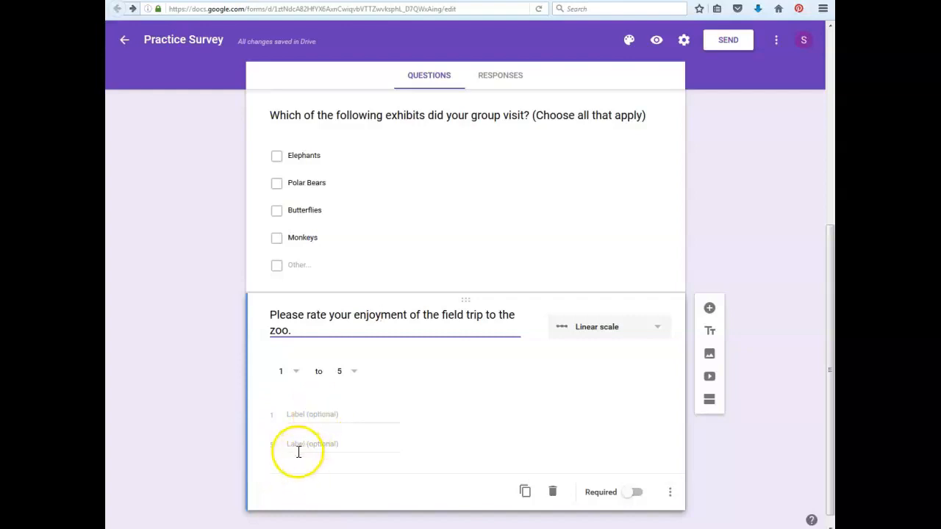
Label the rating scale's 1 as "Not much at all" and its 5 as "I loved it!".
{"action": "left_click", "coordinate": [309, 413]}
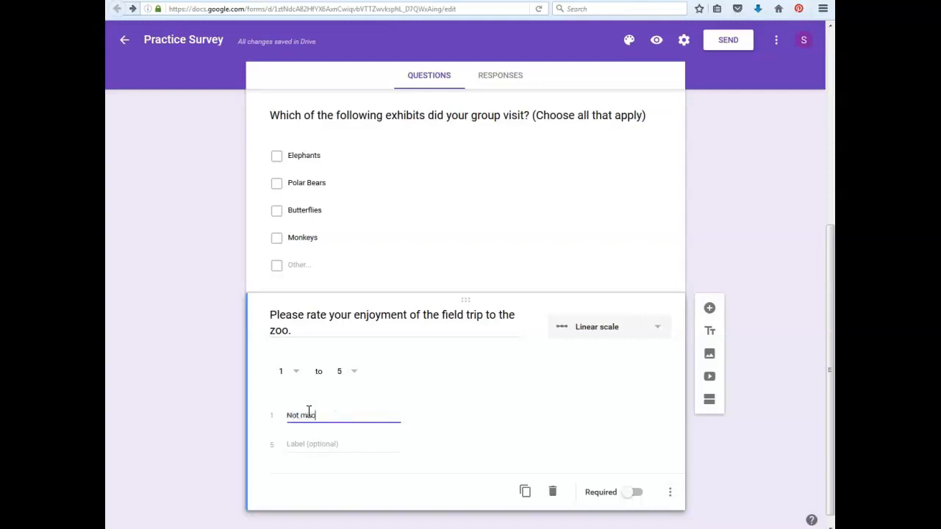
{"action": "type", "text": "Not much at all"}
{"action": "left_click", "coordinate": [304, 446]}
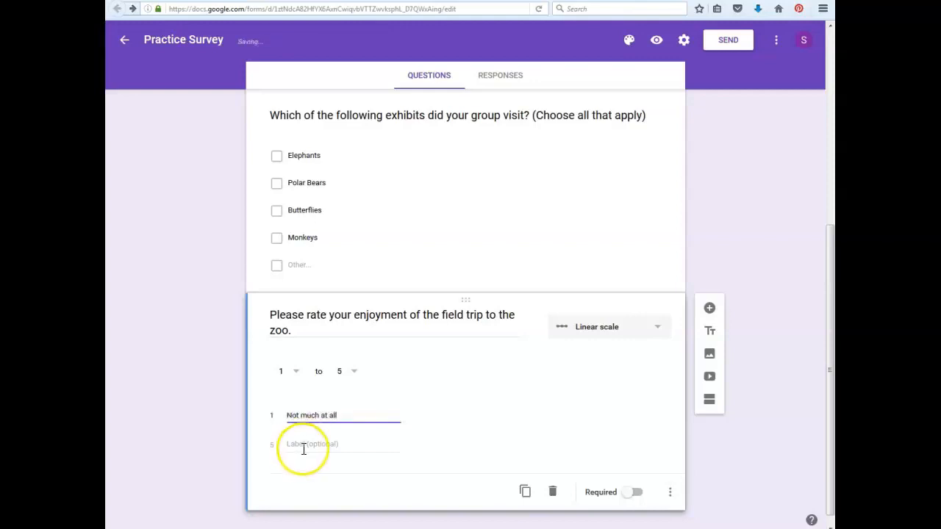
{"action": "type", "text": "I loved it!"}
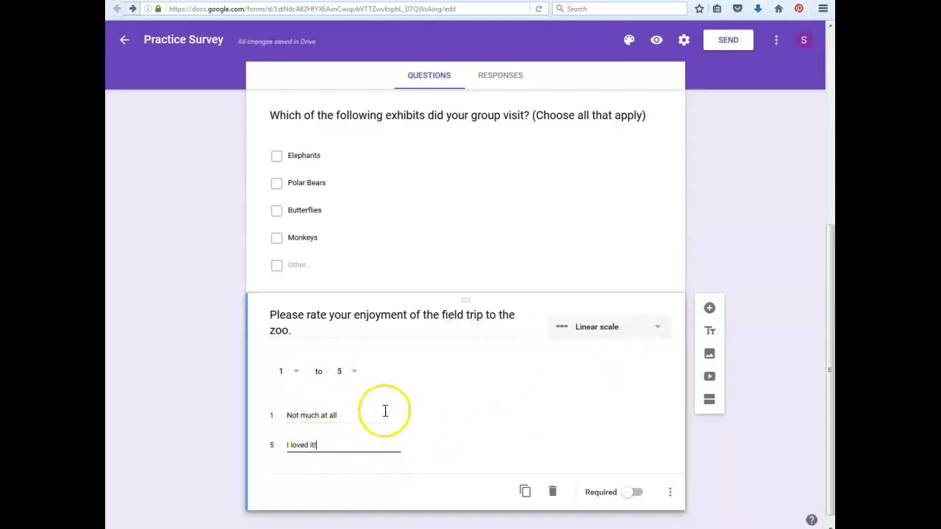
Add a new section after the field trip rating question.
{"action": "left_click_drag", "start_coordinate": [829, 418], "coordinate": [831, 487]}
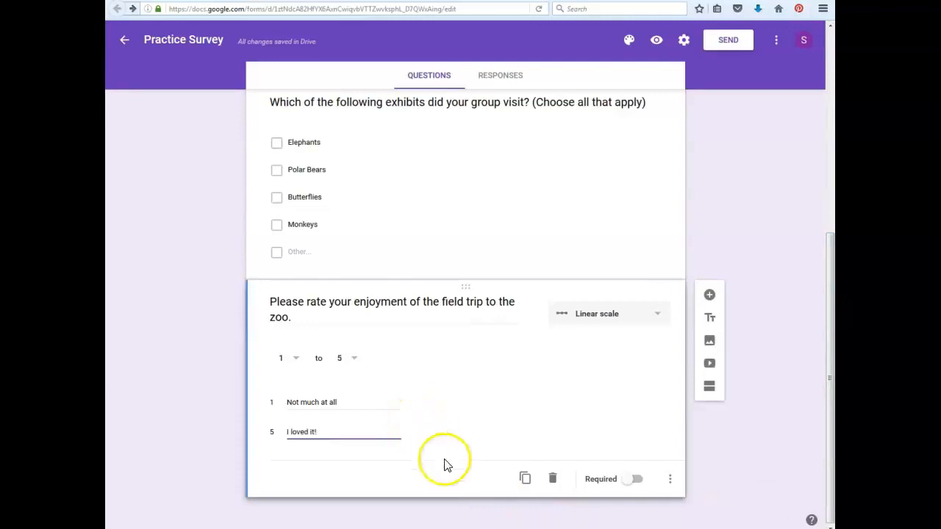
{"action": "left_click", "coordinate": [711, 393]}
{"action": "left_click", "coordinate": [301, 506]}
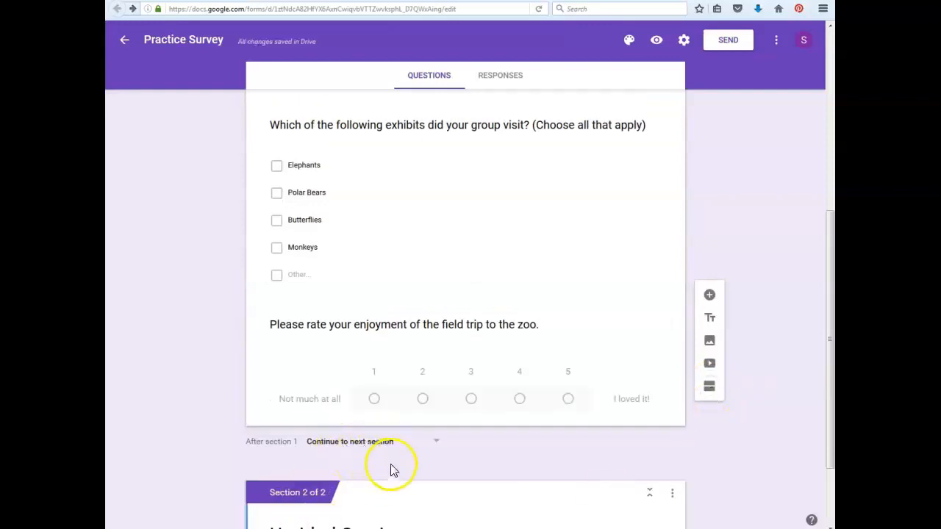
{"action": "left_click_drag", "start_coordinate": [829, 417], "coordinate": [821, 464]}
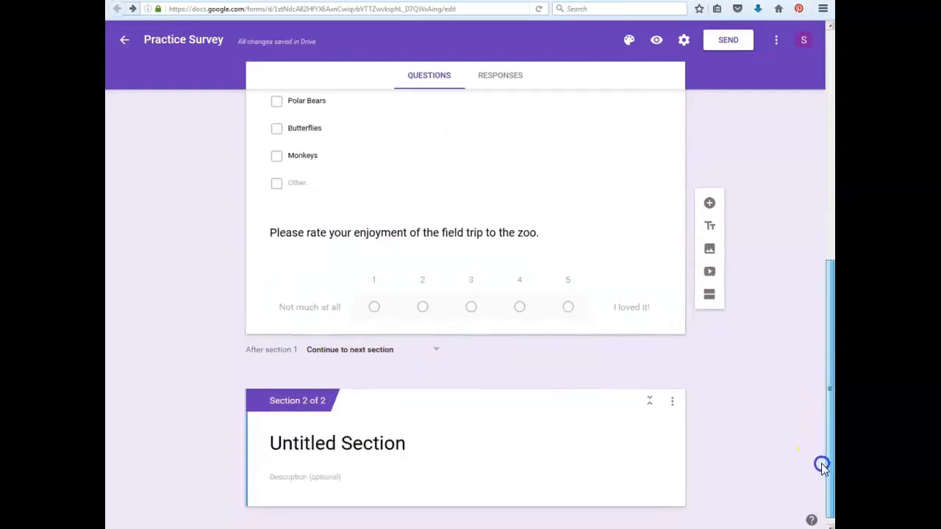
Collapse the untitled second section and remove it from the form.
{"action": "left_click", "coordinate": [651, 403]}
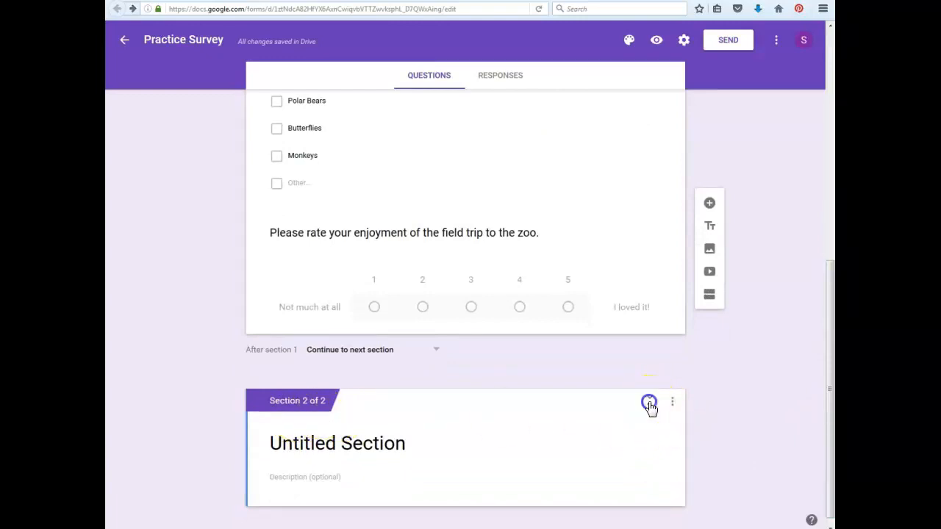
{"action": "left_click", "coordinate": [672, 437]}
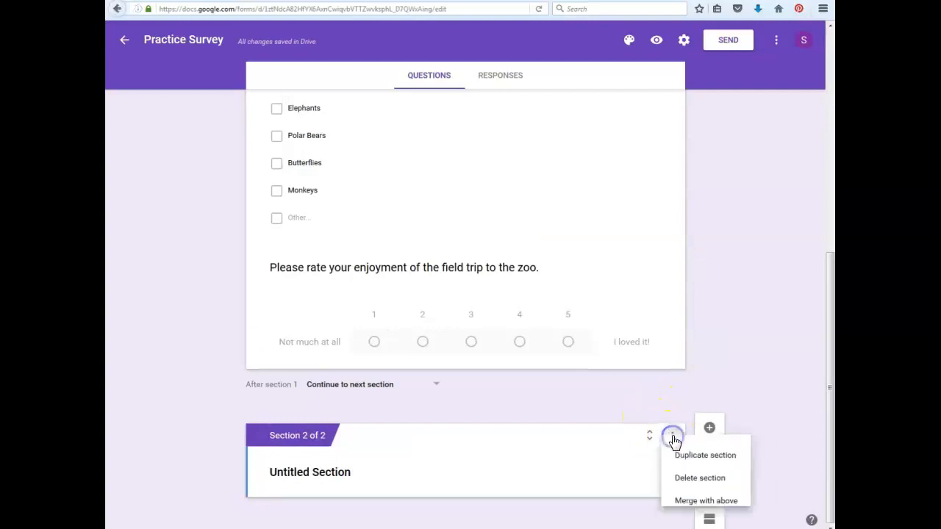
{"action": "left_click", "coordinate": [679, 505]}
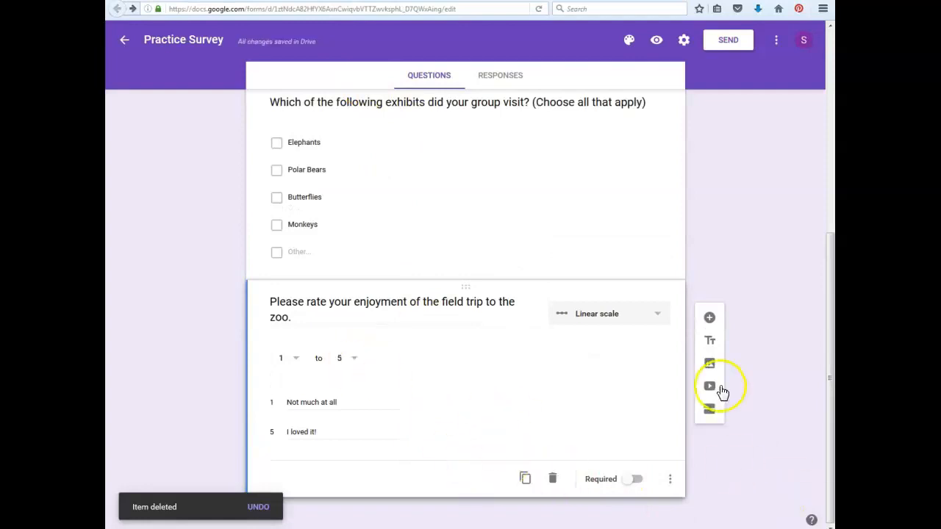
Add a Paragraph question after the rating scale reading "Do you have any other feedback about our trip?".
{"action": "left_click", "coordinate": [710, 320]}
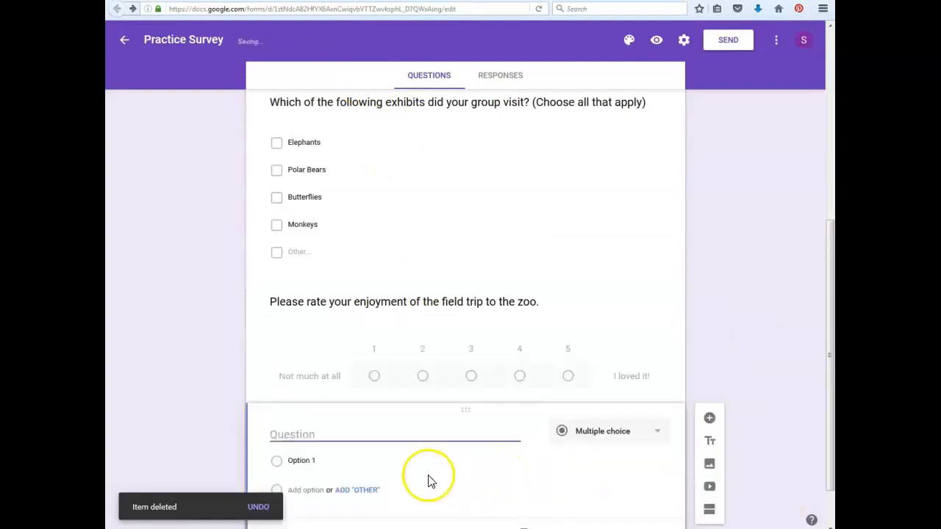
{"action": "left_click_drag", "start_coordinate": [830, 353], "coordinate": [831, 397]}
{"action": "left_click", "coordinate": [656, 378]}
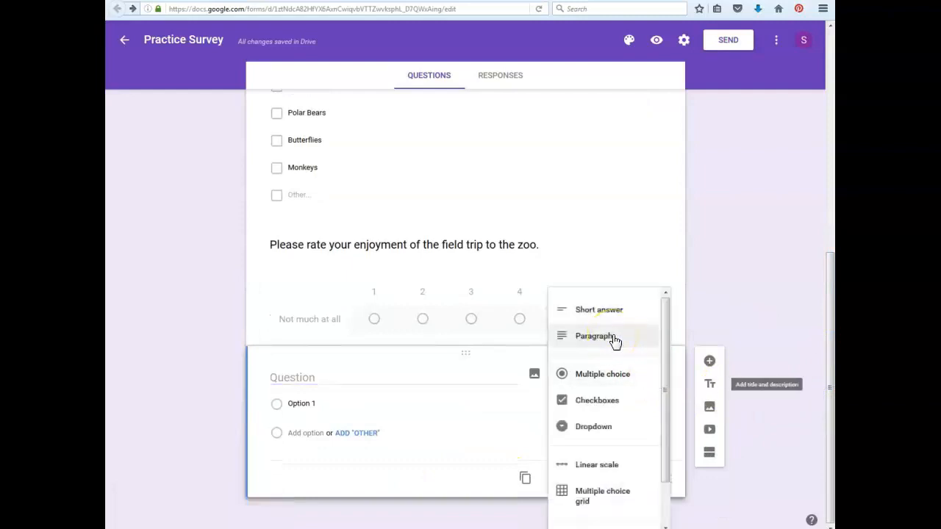
{"action": "left_click", "coordinate": [614, 338]}
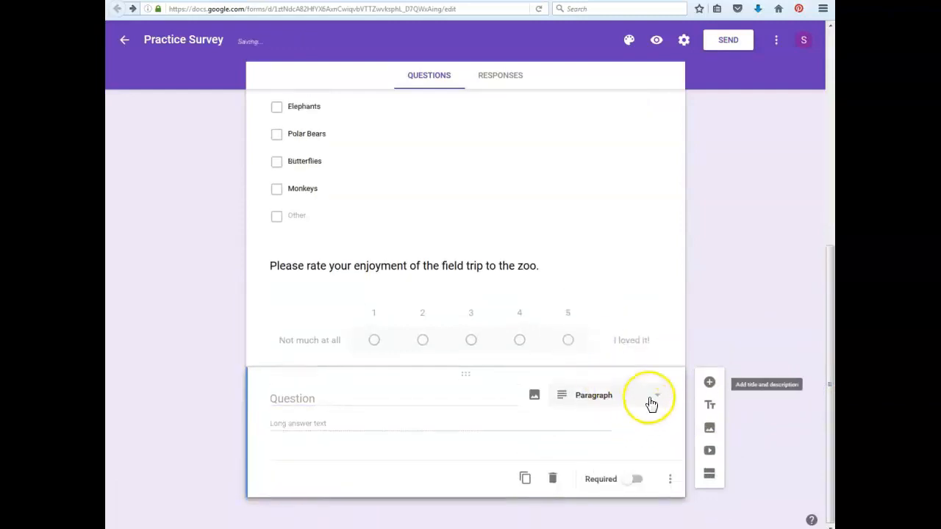
{"action": "left_click", "coordinate": [659, 400]}
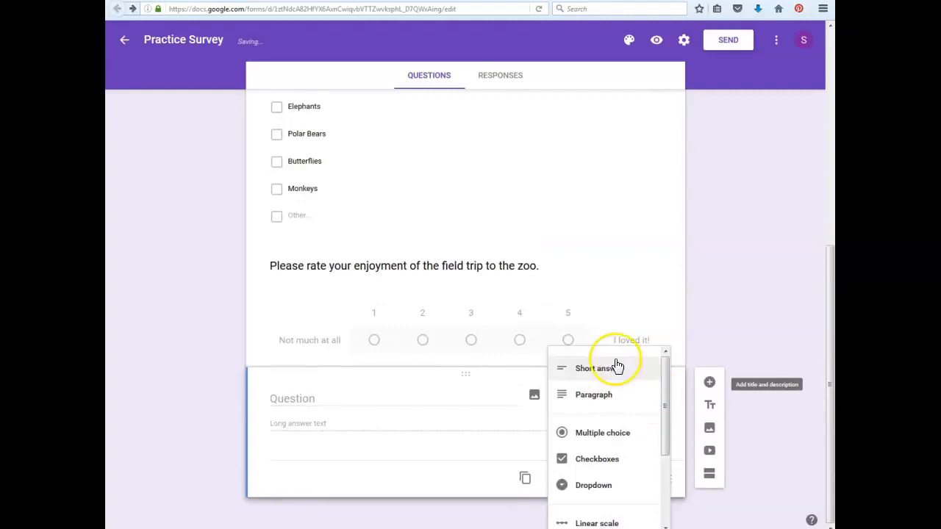
{"action": "left_click", "coordinate": [601, 407]}
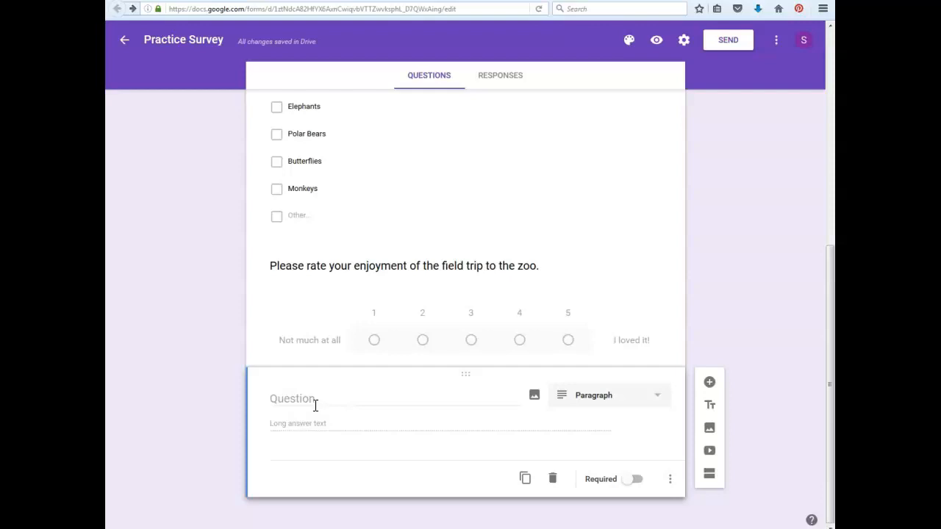
{"action": "type", "text": "Do you have any other feedback about our trip?"}
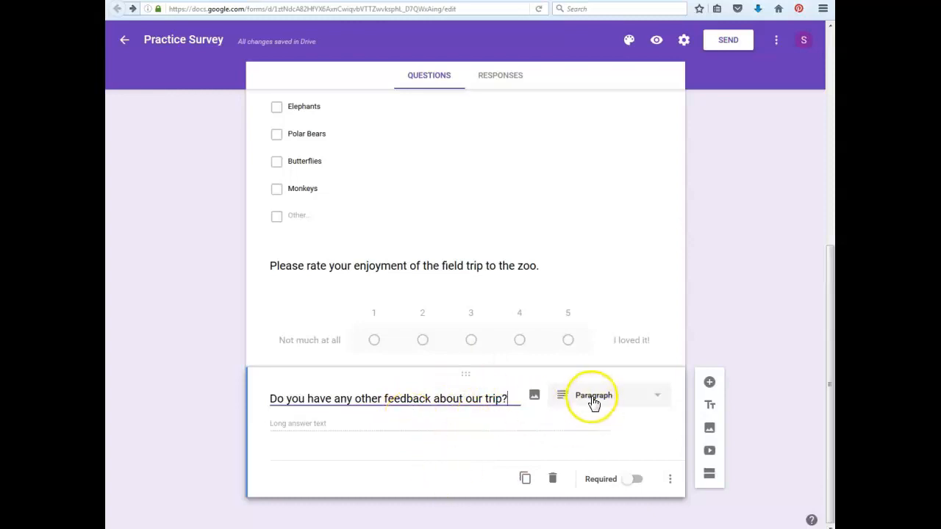
{"action": "left_click_drag", "start_coordinate": [831, 416], "coordinate": [831, 188]}
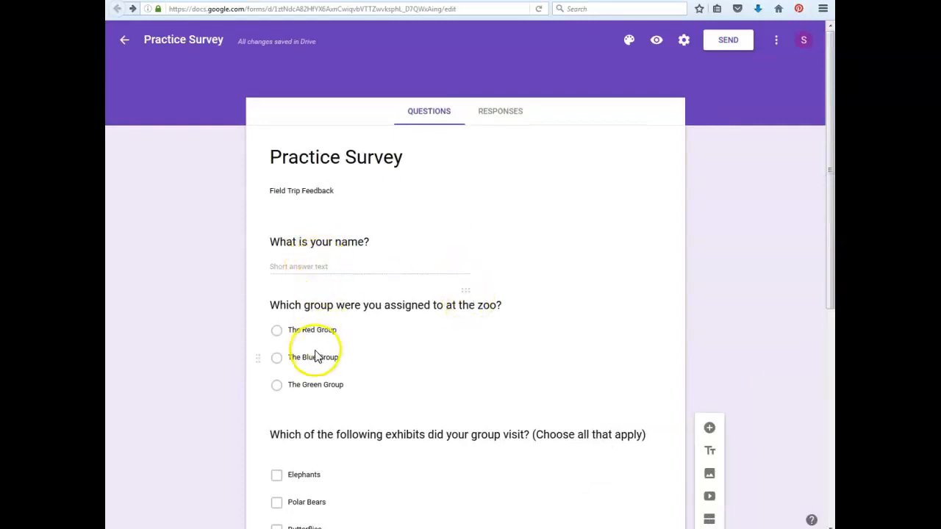
{"action": "left_click_drag", "start_coordinate": [829, 253], "coordinate": [831, 432]}
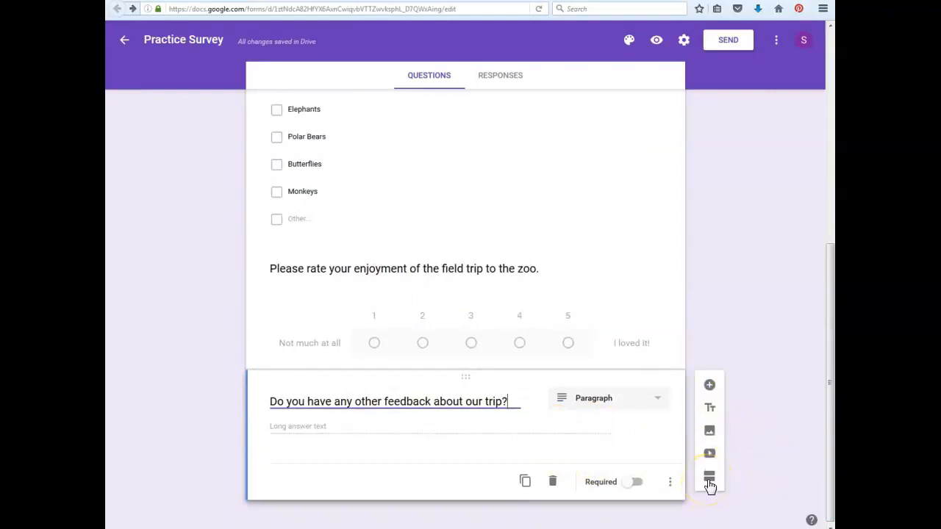
{"action": "left_click_drag", "start_coordinate": [828, 467], "coordinate": [831, 254]}
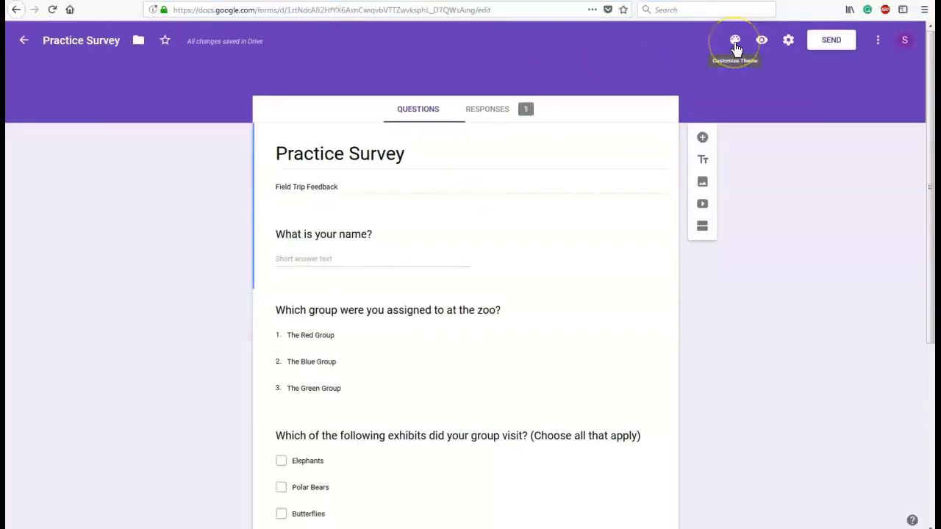
Try blue and orange as the form's theme color and settle on red-orange.
{"action": "left_click", "coordinate": [735, 45]}
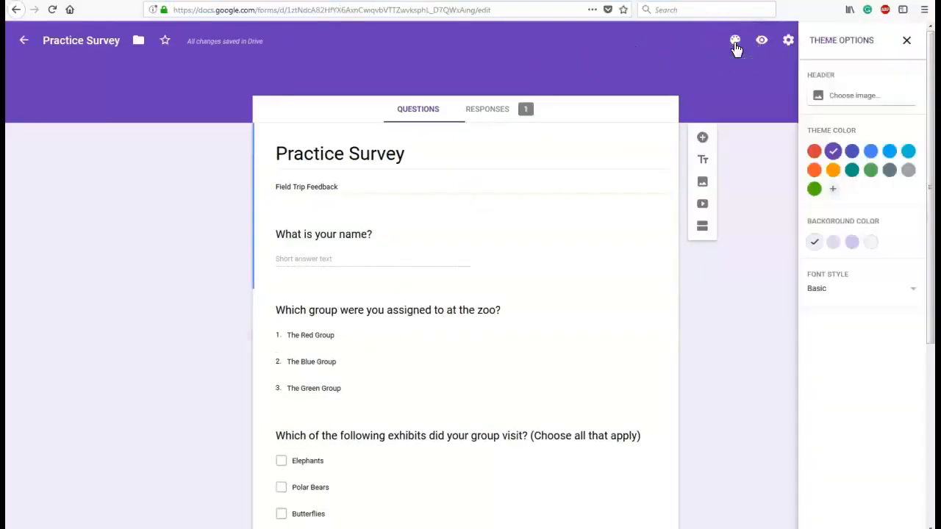
{"action": "left_click", "coordinate": [872, 153]}
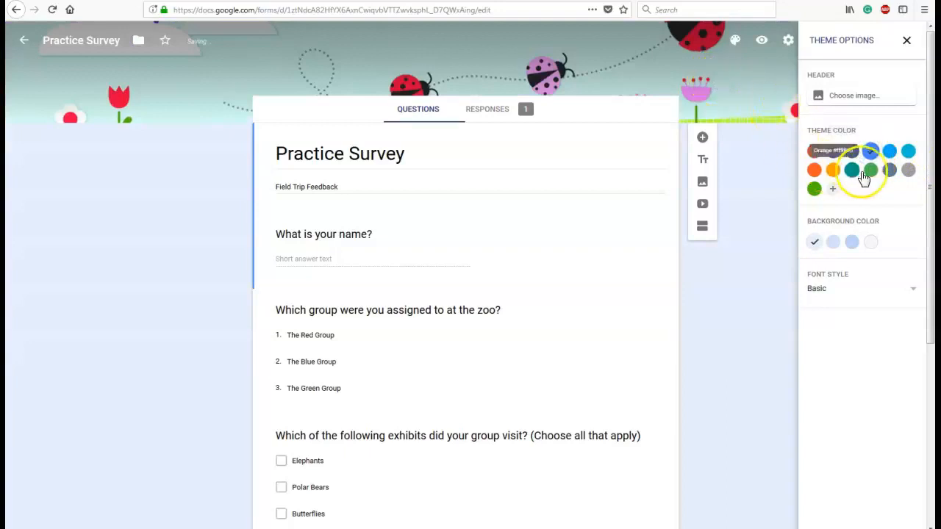
{"action": "left_click", "coordinate": [831, 173]}
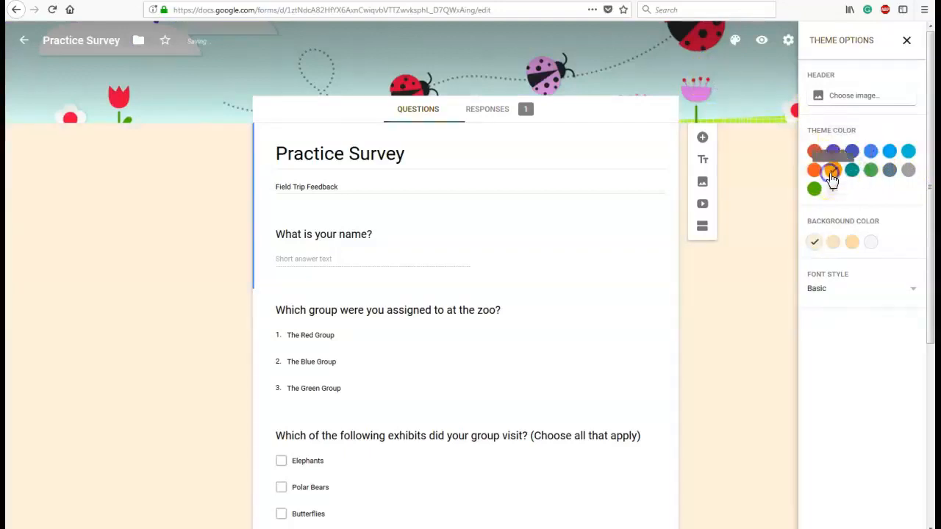
{"action": "left_click", "coordinate": [815, 174]}
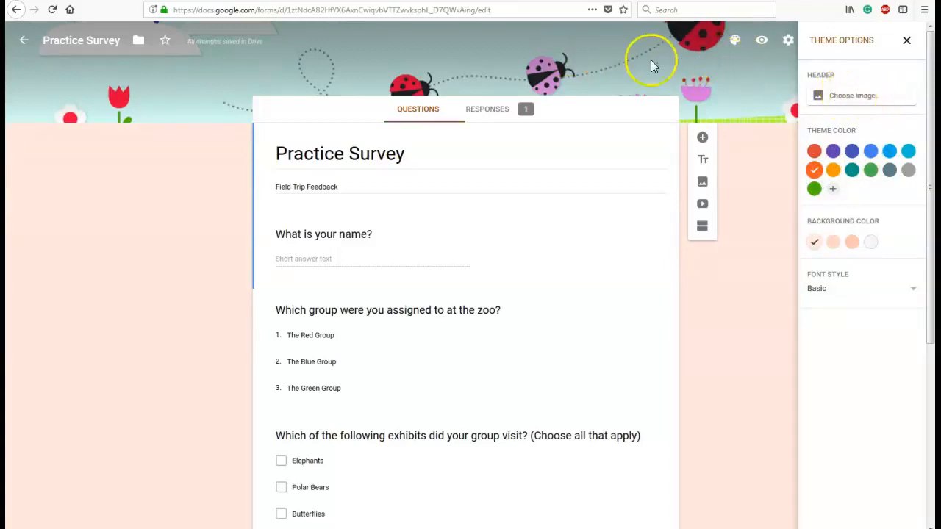
Set the form header to the ladybug meadow image from the Just kids category and choose the darker green custom theme color.
{"action": "left_click", "coordinate": [852, 99]}
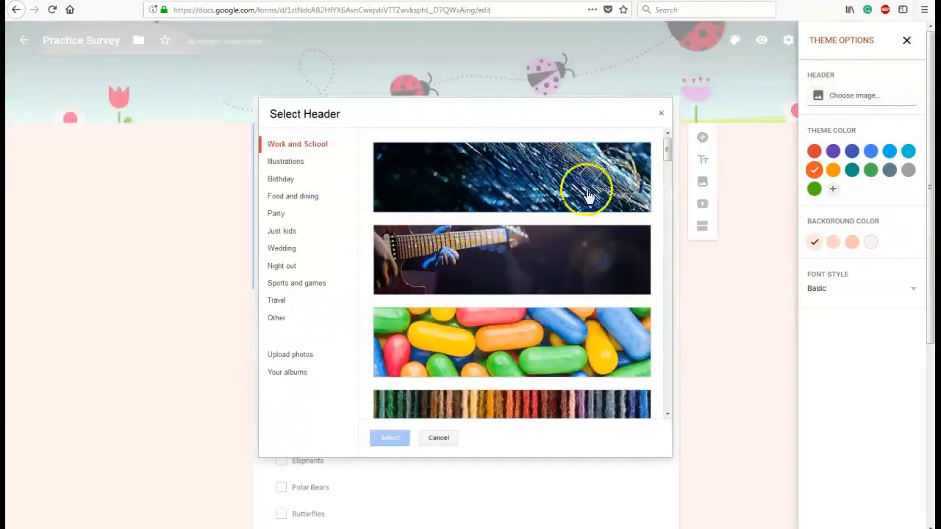
{"action": "left_click_drag", "start_coordinate": [669, 154], "coordinate": [671, 233]}
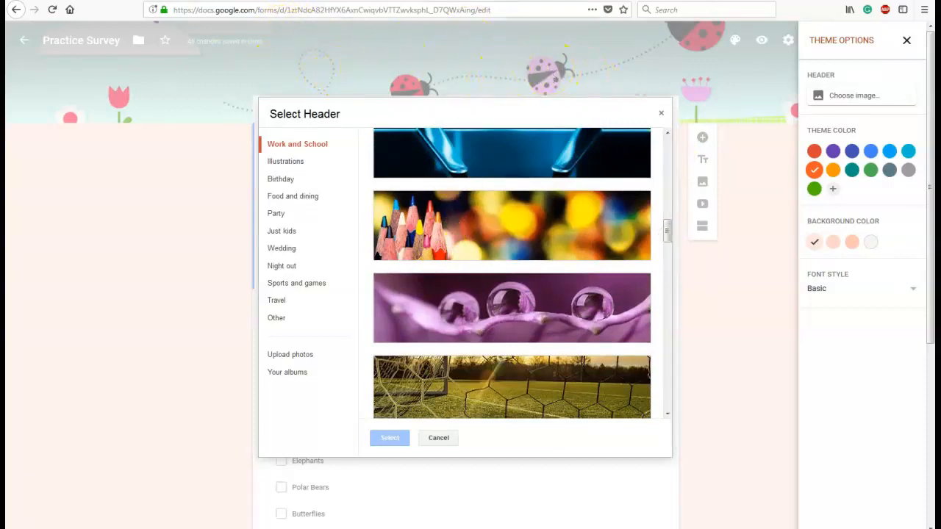
{"action": "left_click", "coordinate": [285, 234]}
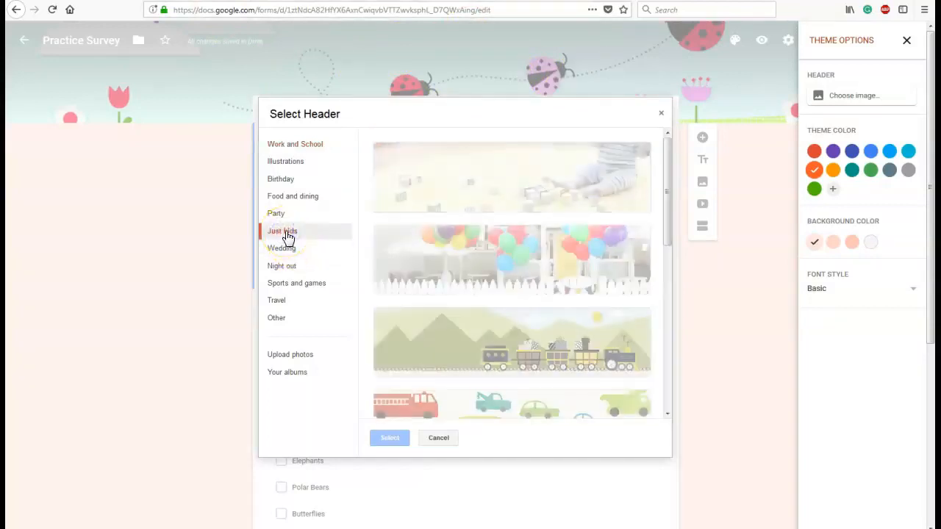
{"action": "left_click_drag", "start_coordinate": [667, 210], "coordinate": [674, 404]}
{"action": "left_click", "coordinate": [506, 383]}
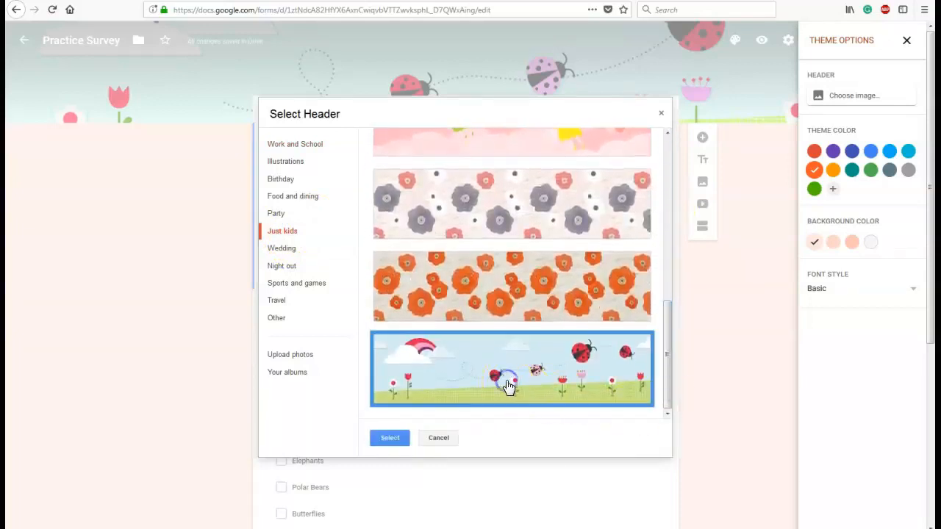
{"action": "left_click", "coordinate": [390, 438]}
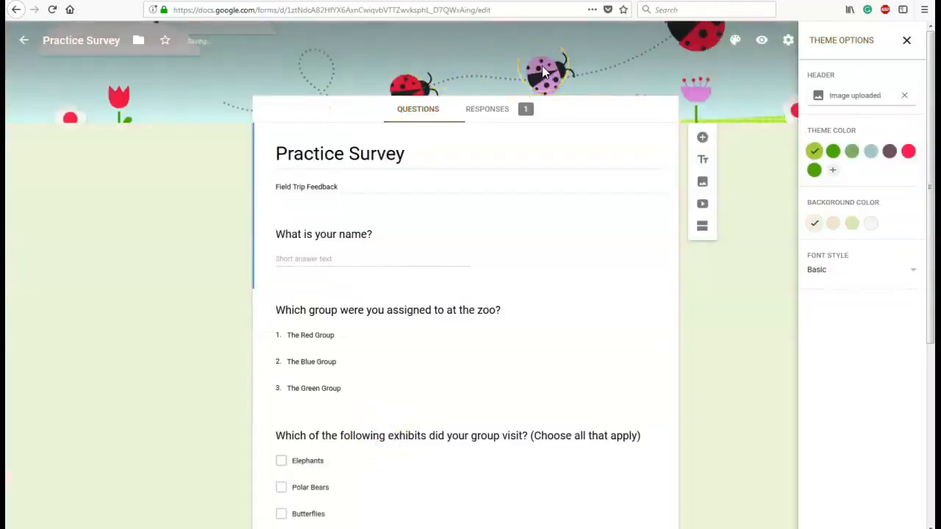
{"action": "left_click", "coordinate": [814, 170]}
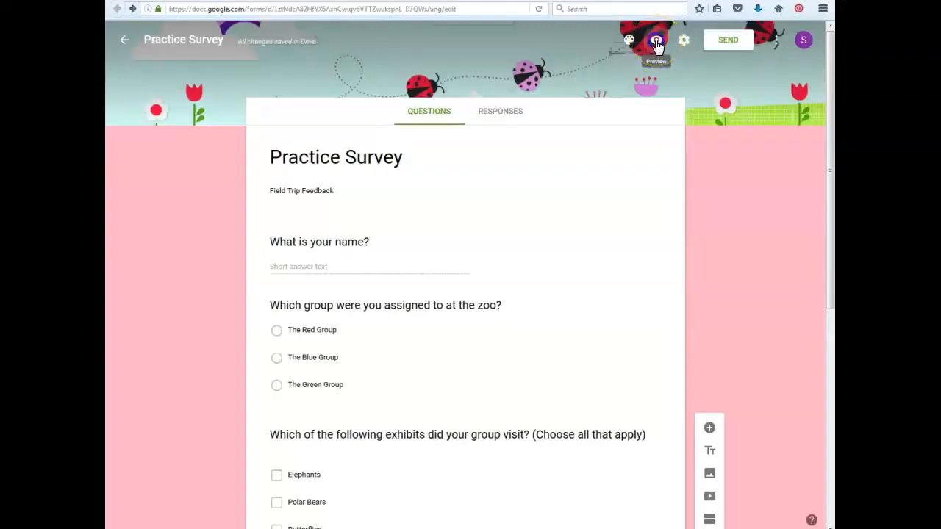
Preview the survey as respondents see it, look through its questions, and return to the form editor.
{"action": "left_click", "coordinate": [656, 43]}
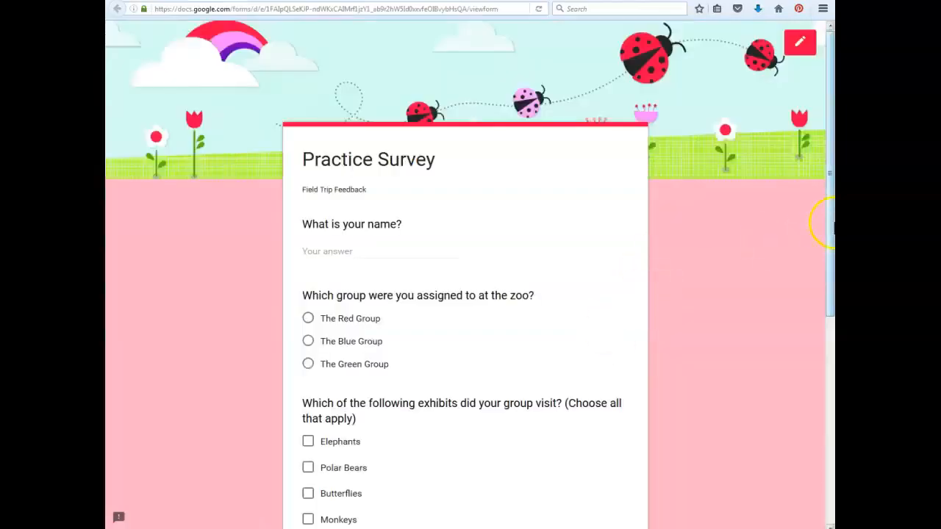
{"action": "mouse_move", "coordinate": [830, 242]}
{"action": "left_mouse_down"}
{"action": "mouse_move", "coordinate": [830, 433]}
{"action": "mouse_move", "coordinate": [831, 255]}
{"action": "left_mouse_up"}
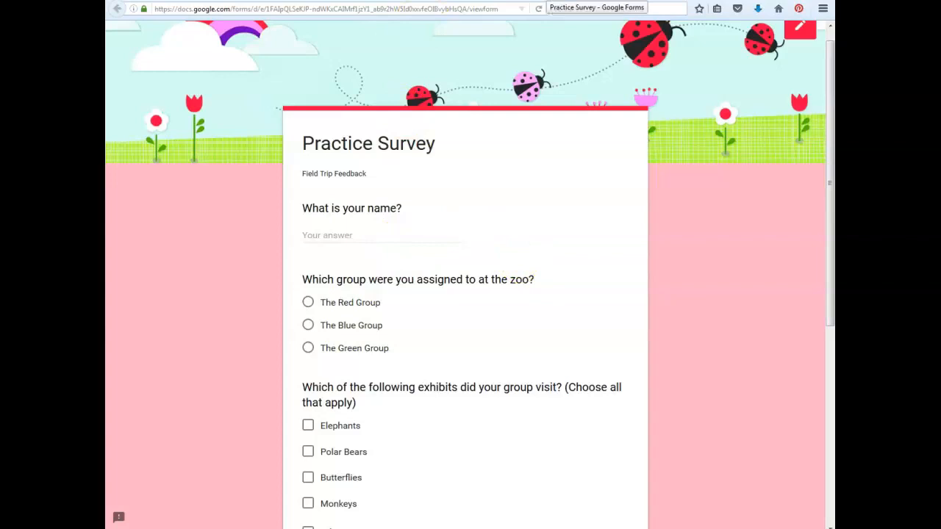
{"action": "left_click", "coordinate": [547, 0]}
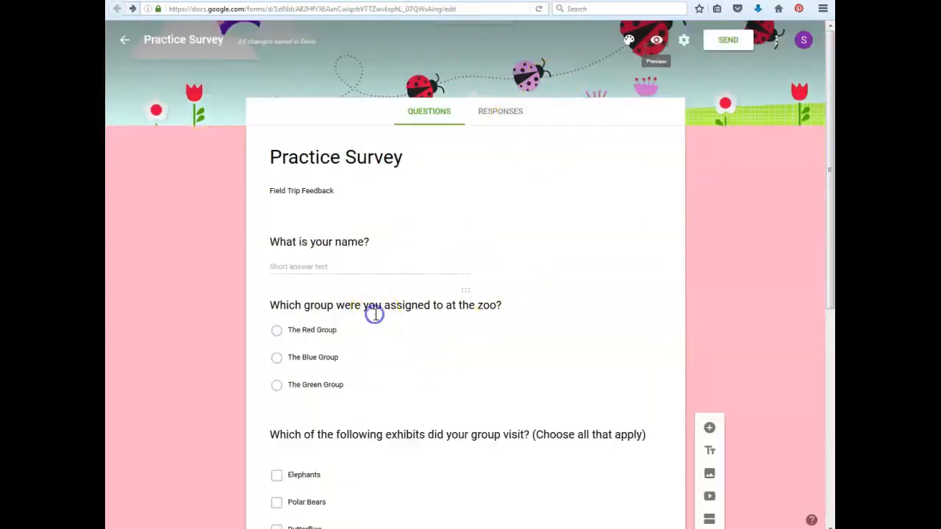
Change the question "Which group were you assigned to at the zoo?" to the Dropdown type.
{"action": "left_click", "coordinate": [374, 316]}
{"action": "left_click", "coordinate": [658, 314]}
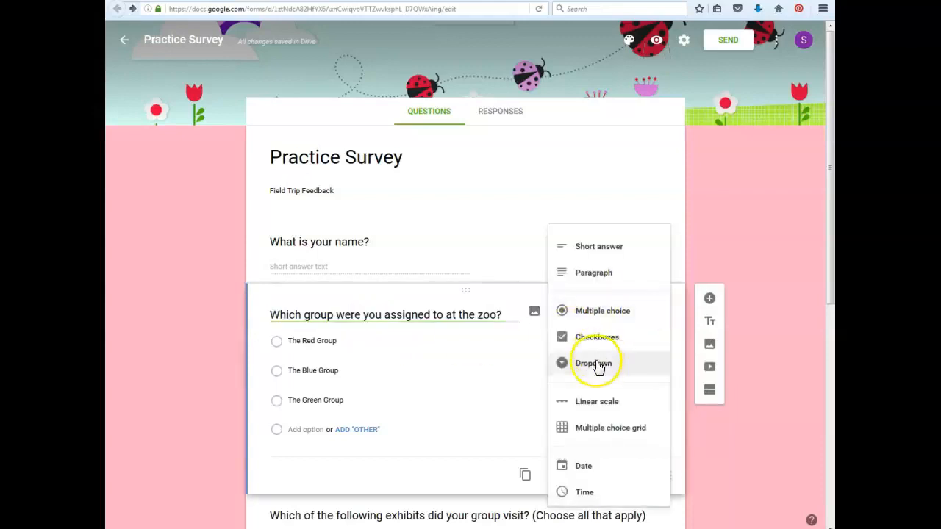
{"action": "left_click", "coordinate": [597, 364]}
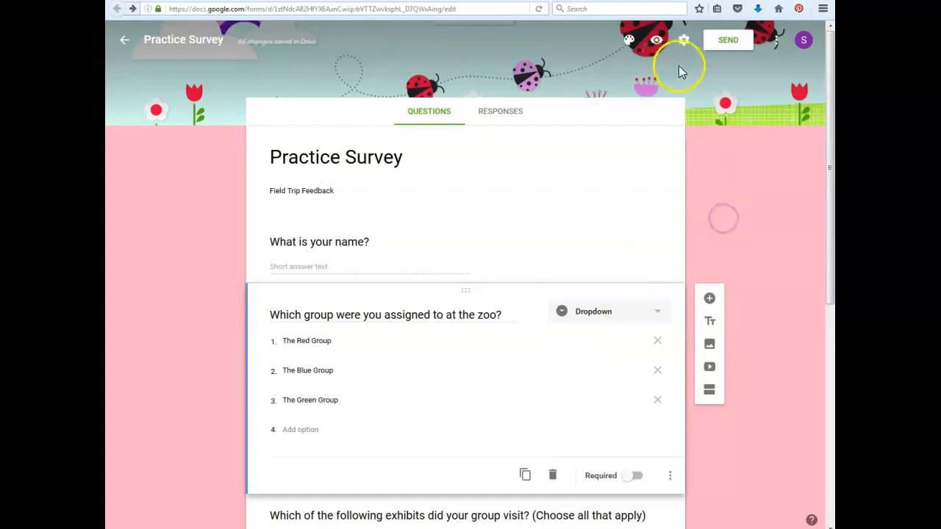
Preview the form again, check the zoo group question's dropdown choices, and return to the editor.
{"action": "left_click", "coordinate": [657, 43]}
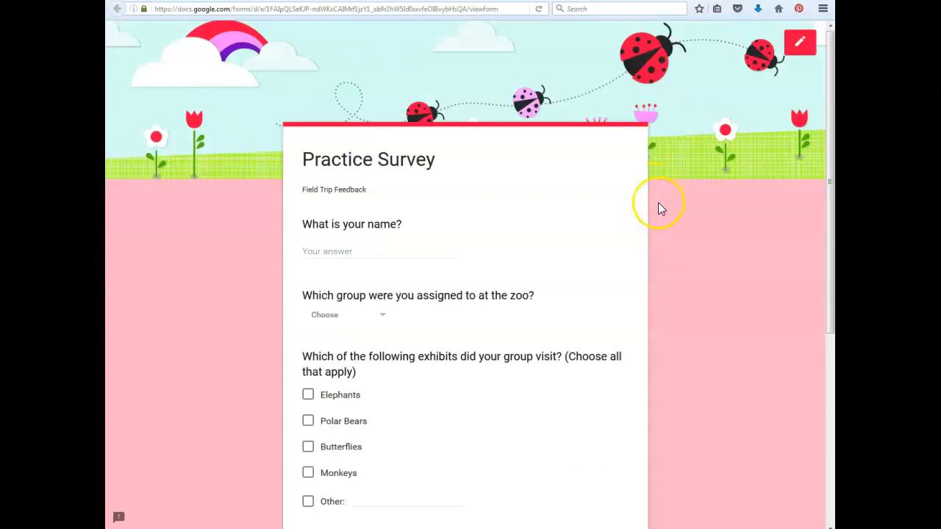
{"action": "left_click", "coordinate": [390, 319]}
{"action": "left_click", "coordinate": [507, 316]}
{"action": "left_click", "coordinate": [442, 1]}
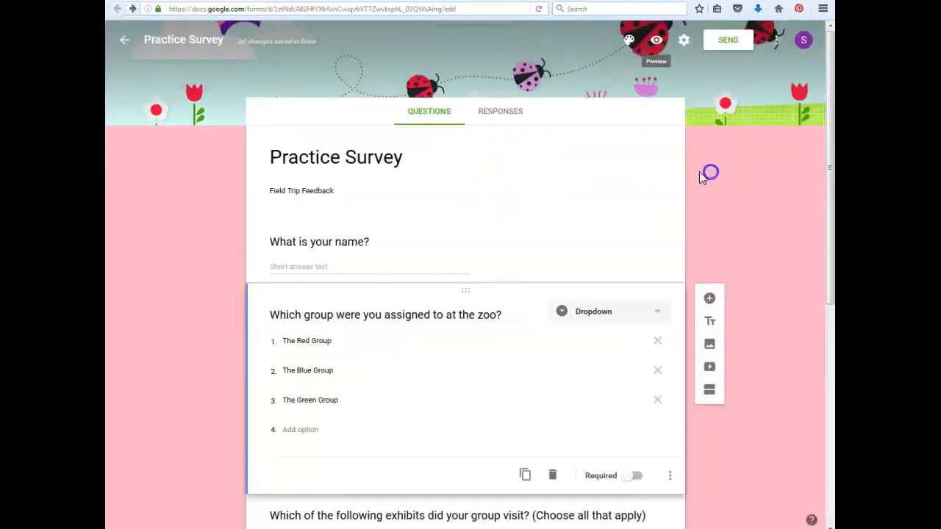
Review the form's General, Presentation and Quizzes settings, trying out the one-response limit and the quiz option.
{"action": "left_click", "coordinate": [683, 43]}
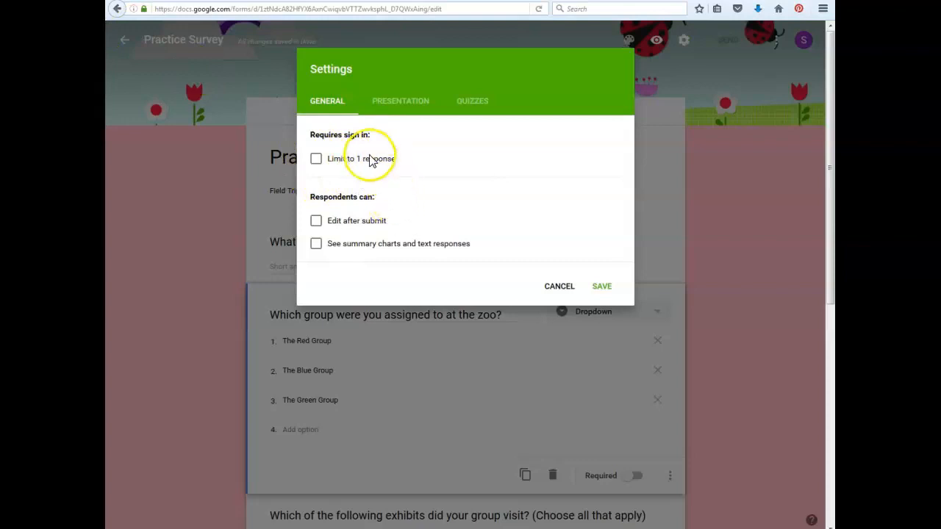
{"action": "left_click", "coordinate": [316, 160]}
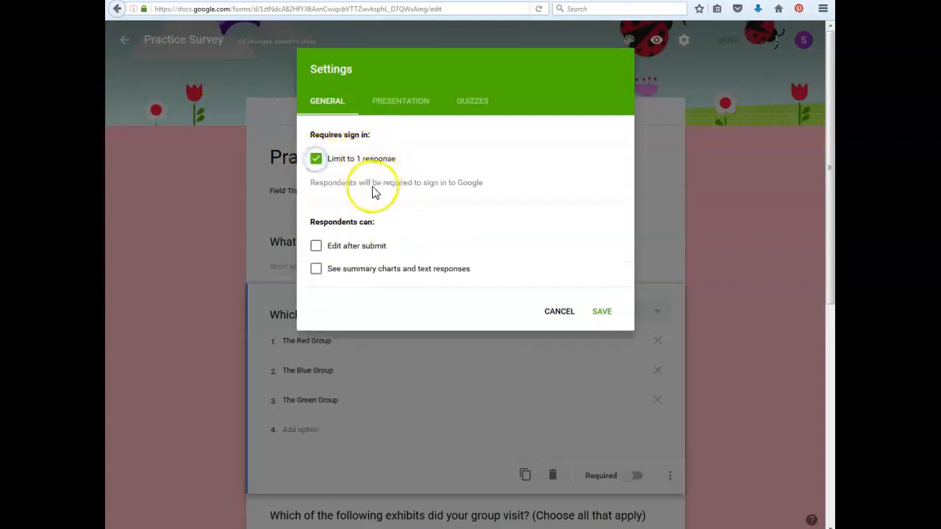
{"action": "left_click", "coordinate": [316, 160]}
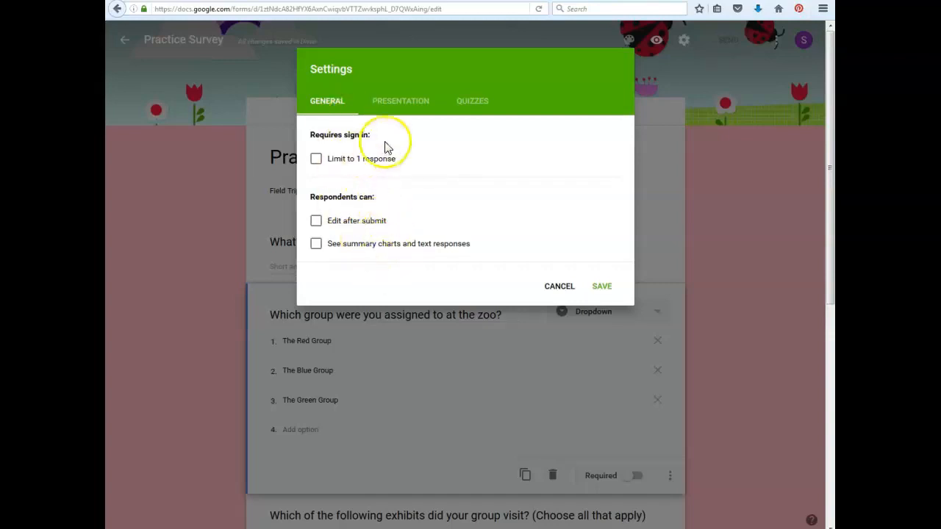
{"action": "left_click", "coordinate": [402, 108]}
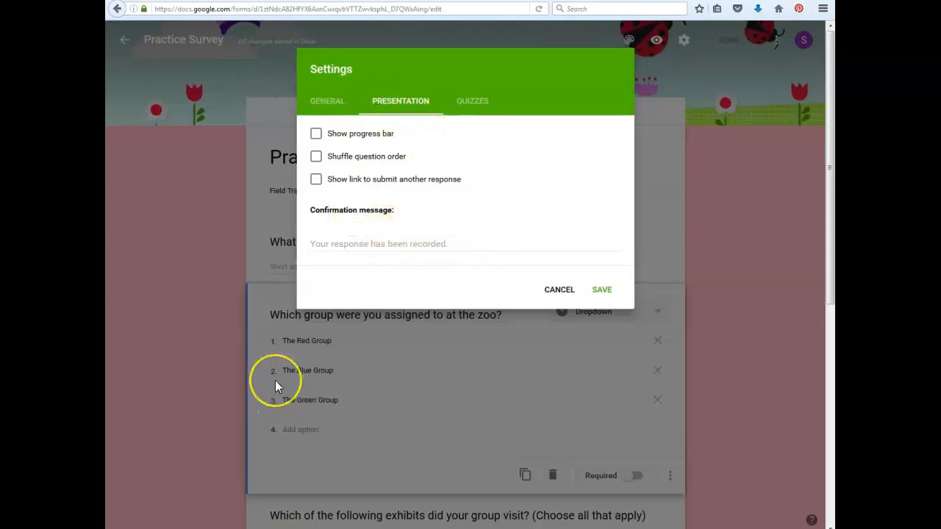
{"action": "left_click", "coordinate": [474, 106]}
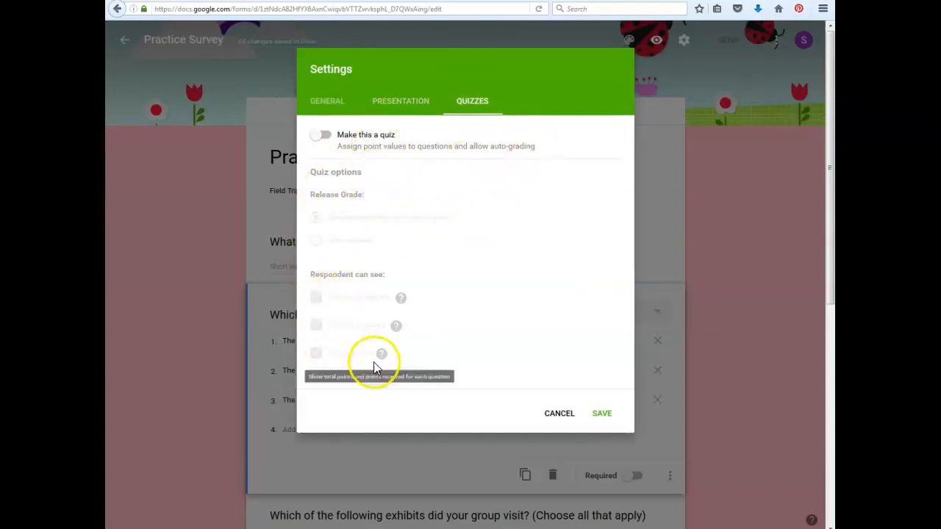
{"action": "left_click", "coordinate": [320, 134]}
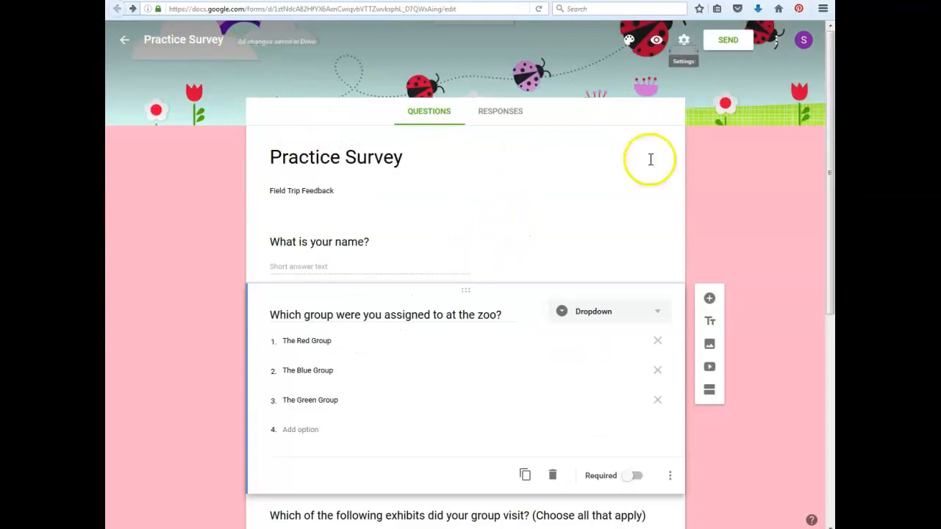
Generate a shortened URL for sharing the form, copy it, and close the sending options.
{"action": "left_click", "coordinate": [730, 41]}
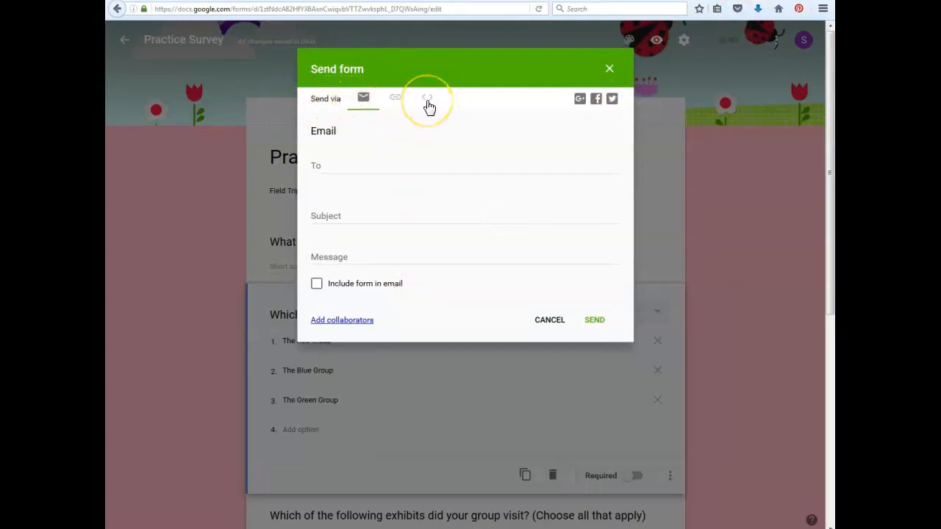
{"action": "left_click", "coordinate": [395, 101]}
{"action": "left_click", "coordinate": [395, 101]}
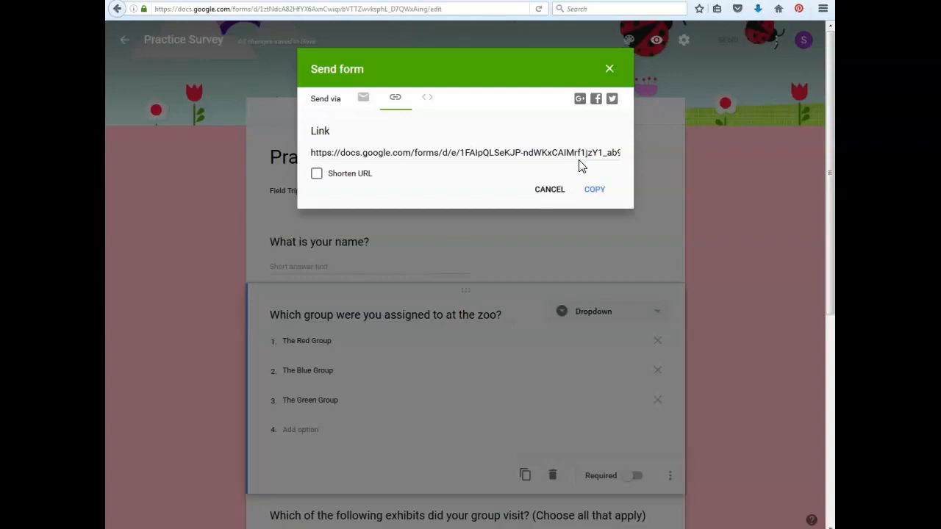
{"action": "left_click", "coordinate": [316, 174]}
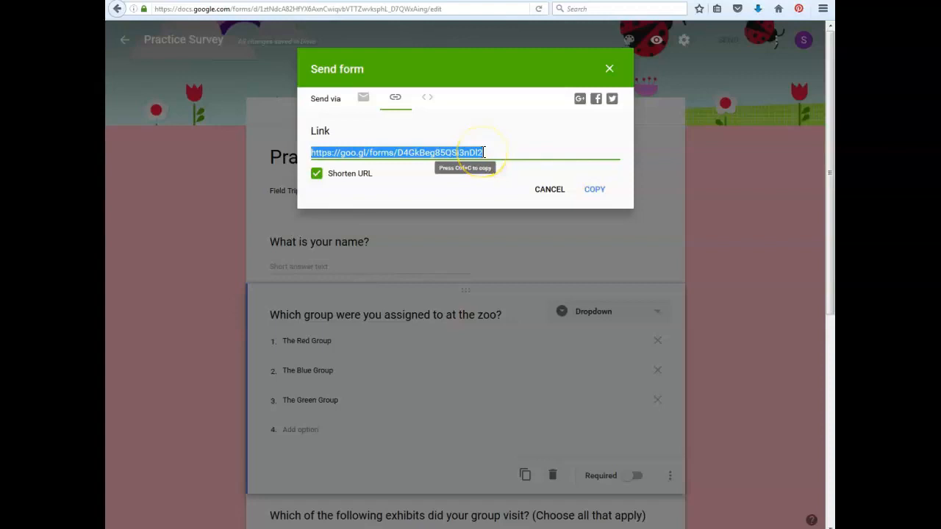
{"action": "left_click", "coordinate": [549, 191]}
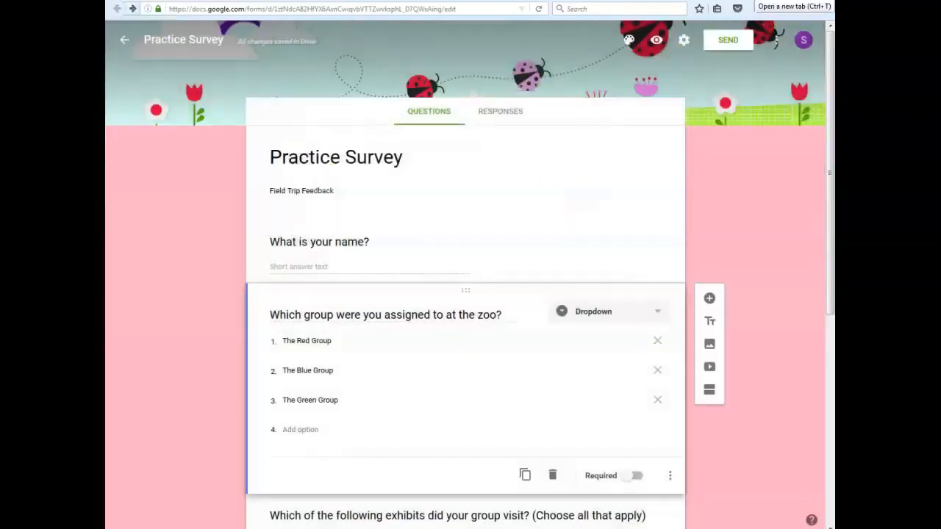
Open the copied form link in a new browser tab.
{"action": "left_click", "coordinate": [779, 1]}
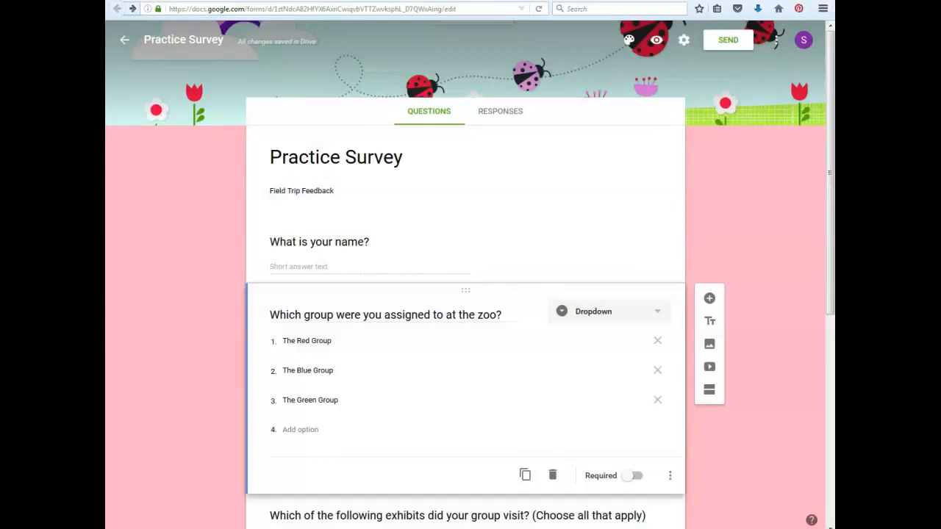
{"action": "type", "text": "https://goo.gl/forms/D4GkBeg85QSi3nDI2"}
{"action": "key", "text": "Return"}
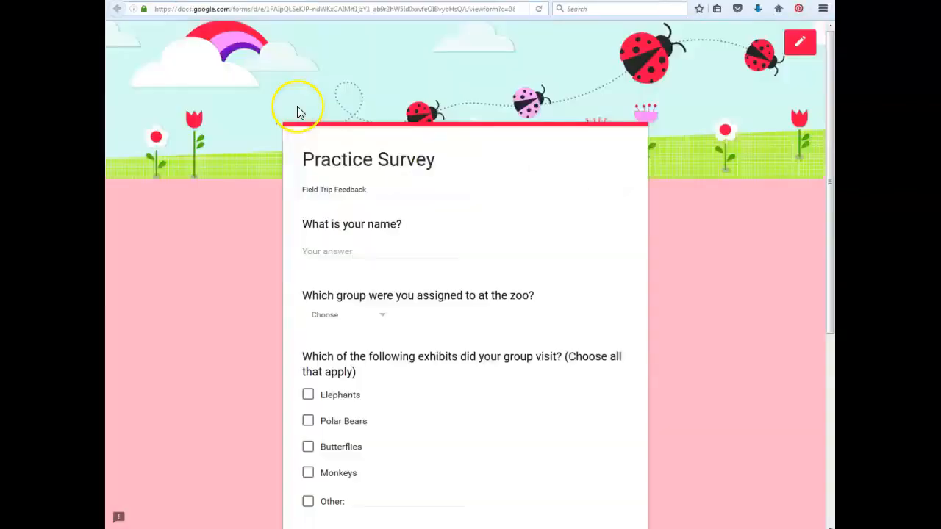
Answer with the respondent's name, The Red Group, Polar Bears, Butterflies, Other "Giraffe", rating 4 and feedback "This was a great field trip", and submit.
{"action": "left_click_drag", "start_coordinate": [829, 181], "coordinate": [831, 205]}
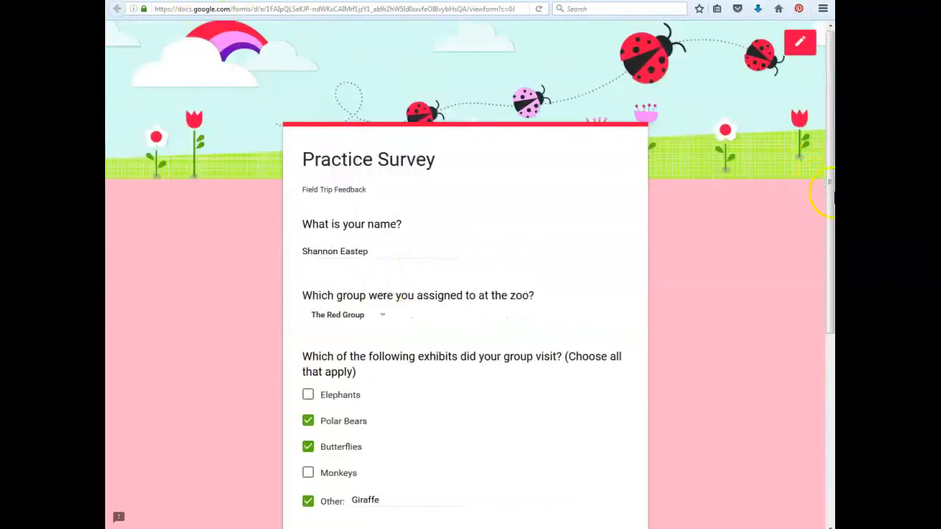
{"action": "left_click_drag", "start_coordinate": [829, 199], "coordinate": [832, 343]}
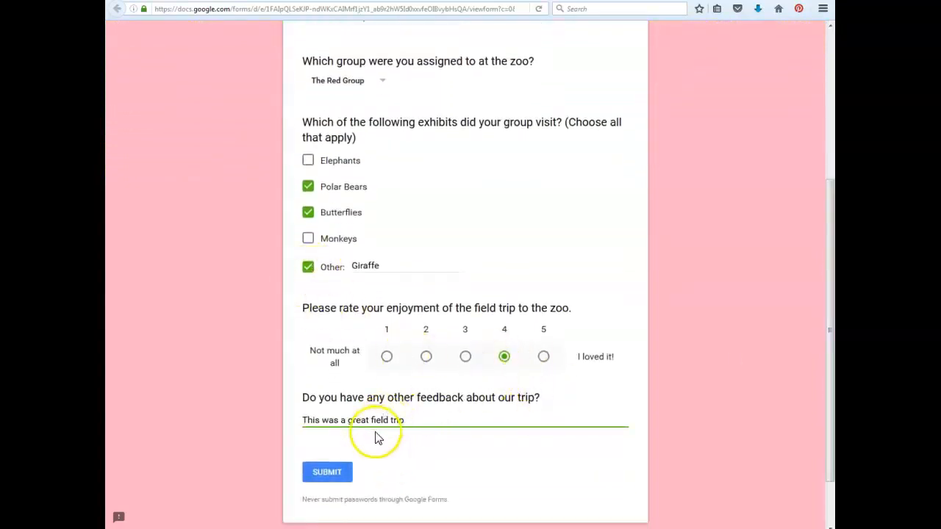
{"action": "left_click", "coordinate": [330, 474]}
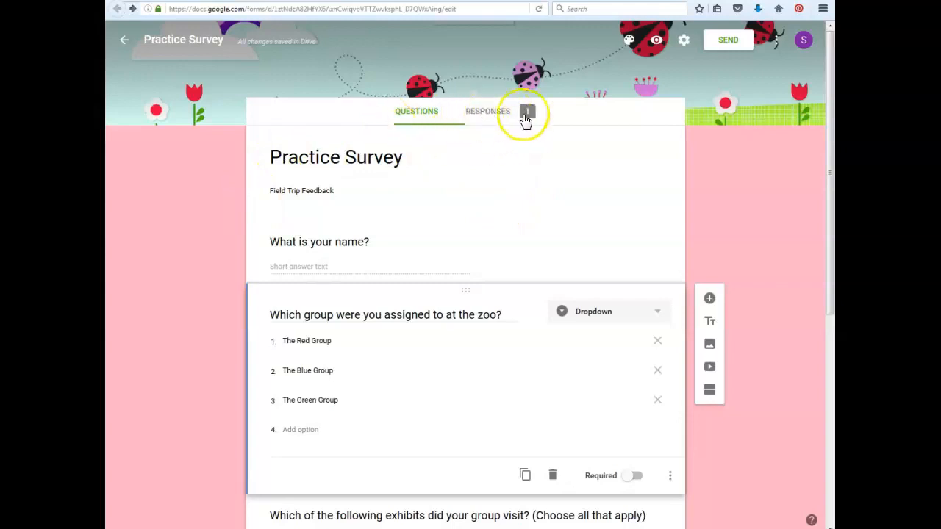
Examine the form's collected responses in both the summary and individual views, dismissing the introductory tip.
{"action": "left_click", "coordinate": [500, 118]}
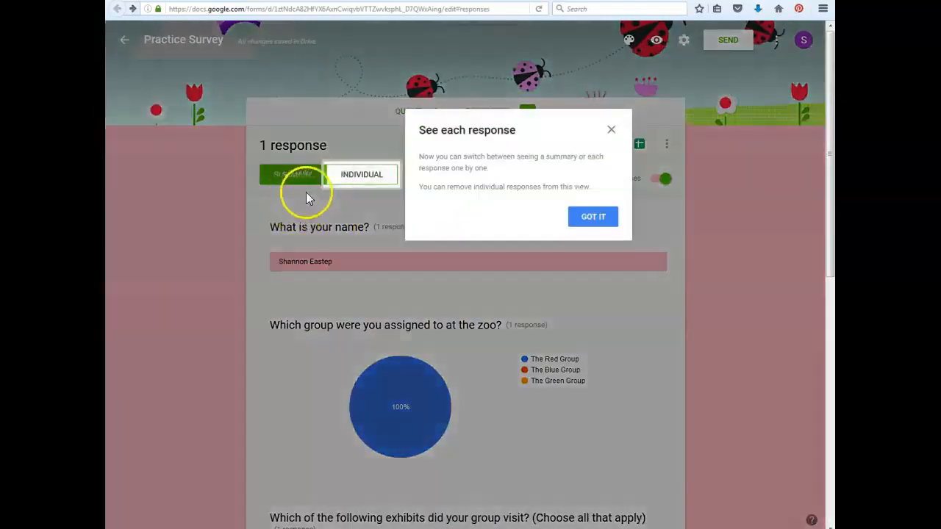
{"action": "left_click", "coordinate": [611, 132]}
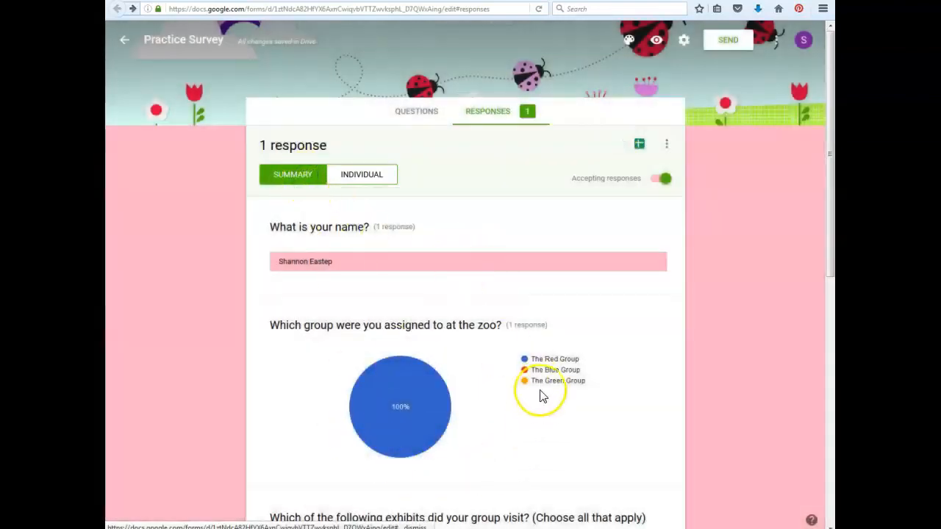
{"action": "mouse_move", "coordinate": [830, 162]}
{"action": "left_mouse_down"}
{"action": "mouse_move", "coordinate": [831, 432]}
{"action": "mouse_move", "coordinate": [831, 173]}
{"action": "left_mouse_up"}
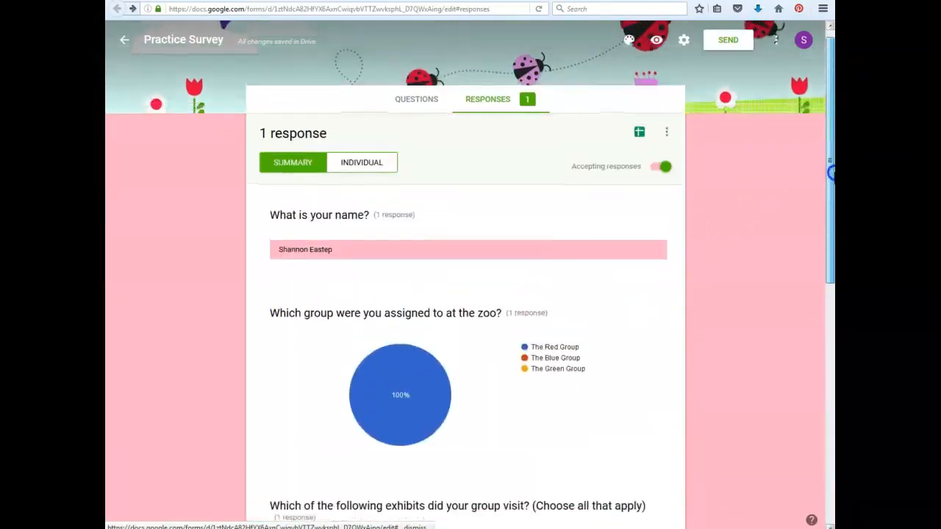
{"action": "left_click", "coordinate": [359, 168]}
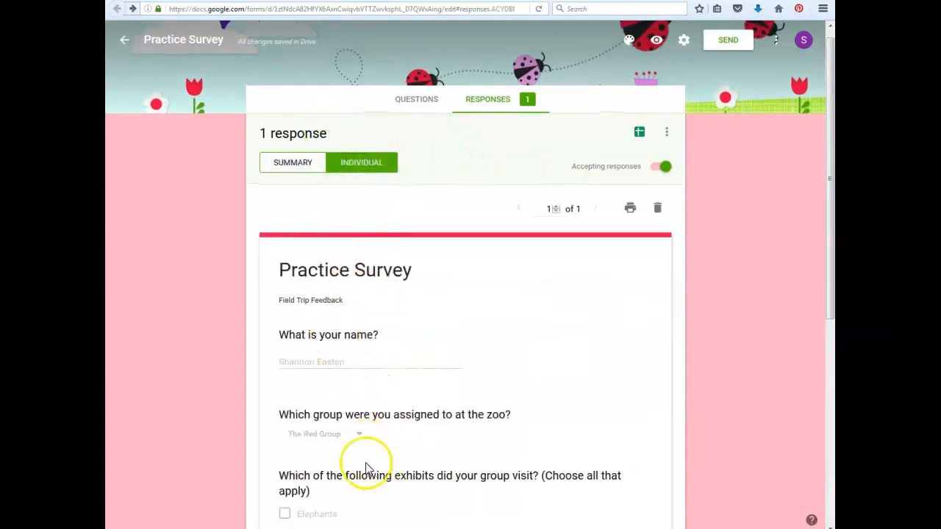
{"action": "left_click", "coordinate": [294, 164]}
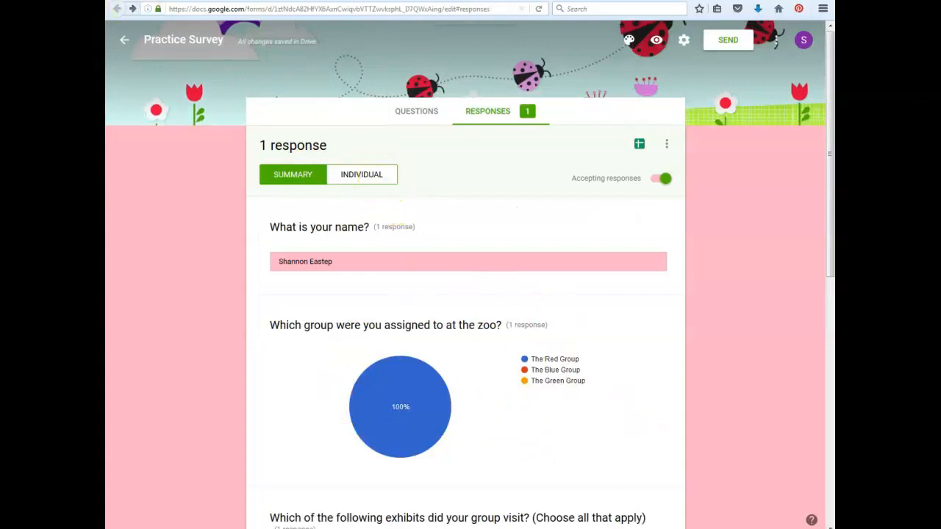
Create a new spreadsheet named "Practice Survey (Responses)" as the destination for the form's responses.
{"action": "left_click", "coordinate": [641, 144]}
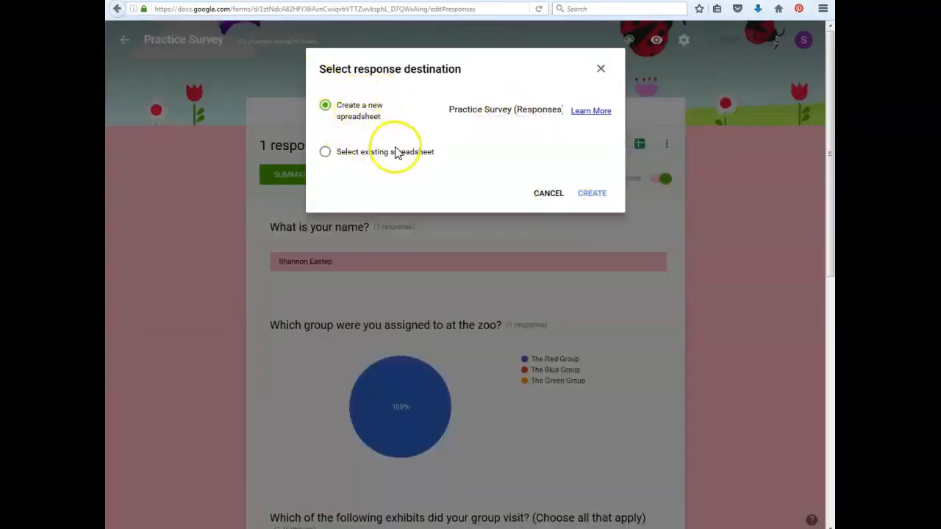
{"action": "left_click", "coordinate": [593, 194]}
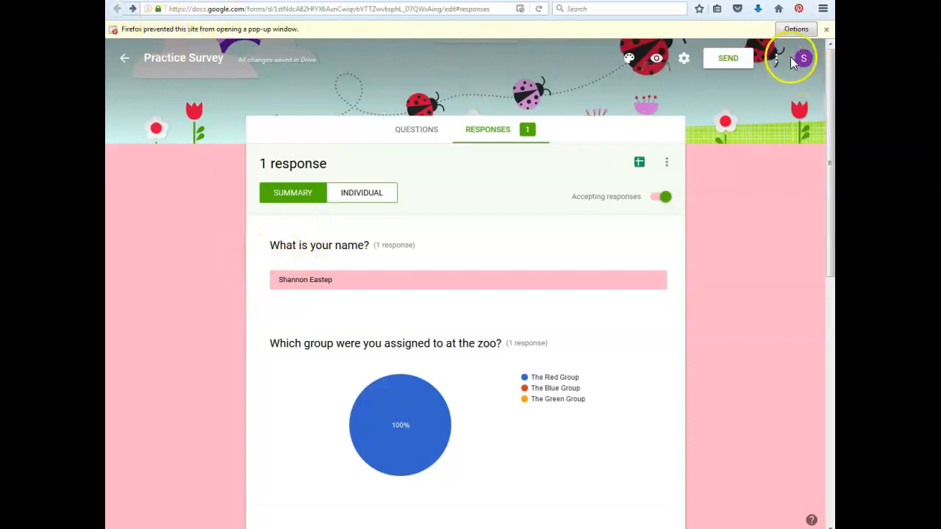
Allow pop-ups for docs.google.com in the browser so the new responses spreadsheet can open.
{"action": "left_click", "coordinate": [797, 31]}
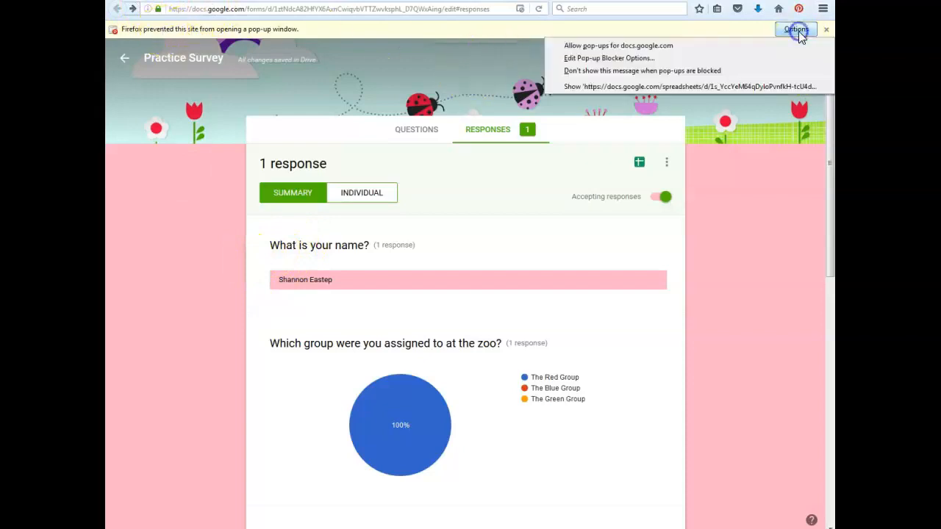
{"action": "left_click", "coordinate": [688, 46]}
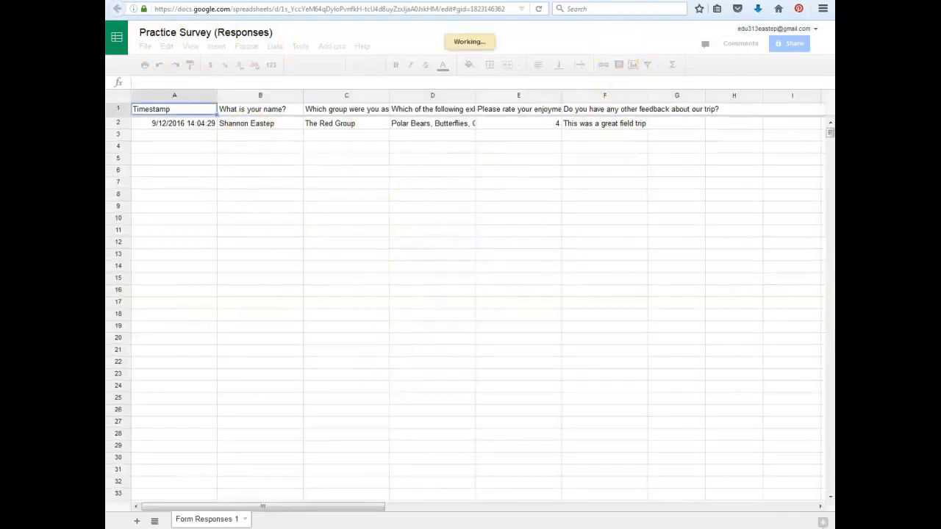
Return to the Practice Survey form and review its collected responses in the summary and individual views.
{"action": "key", "text": "ctrl+shift+Tab"}
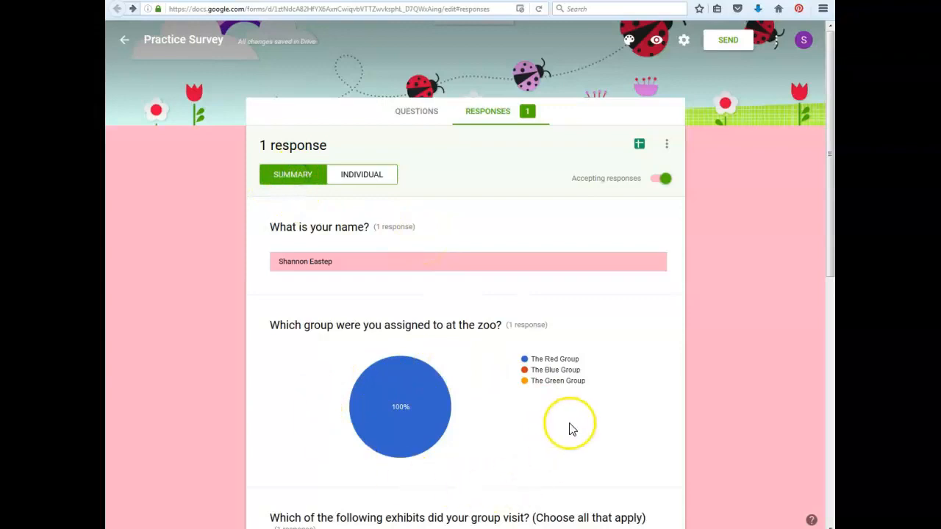
{"action": "scroll", "coordinate": [573, 429], "scroll_direction": "down", "scroll_amount": 2}
{"action": "left_click_drag", "start_coordinate": [829, 229], "coordinate": [827, 186]}
{"action": "left_click", "coordinate": [357, 179]}
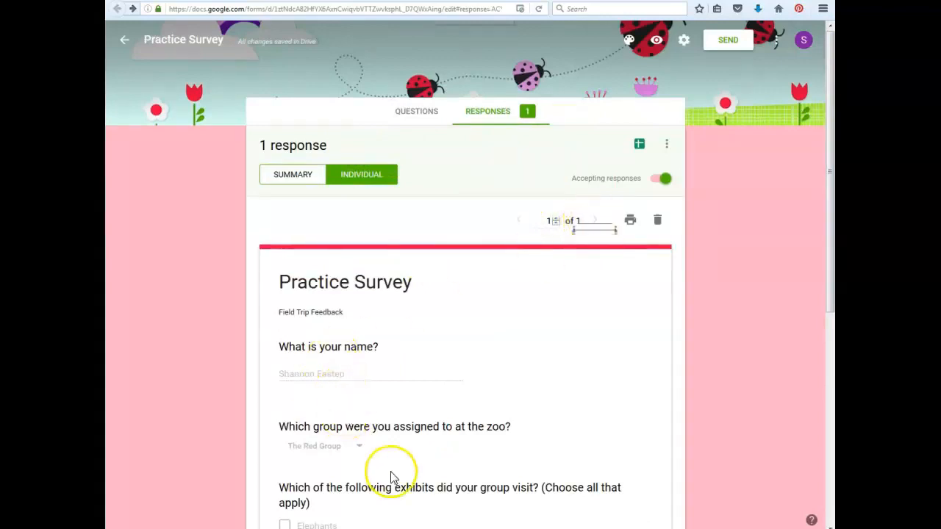
Open the linked responses spreadsheet and widen column D until the full list of visited exhibits fits.
{"action": "left_click", "coordinate": [641, 147]}
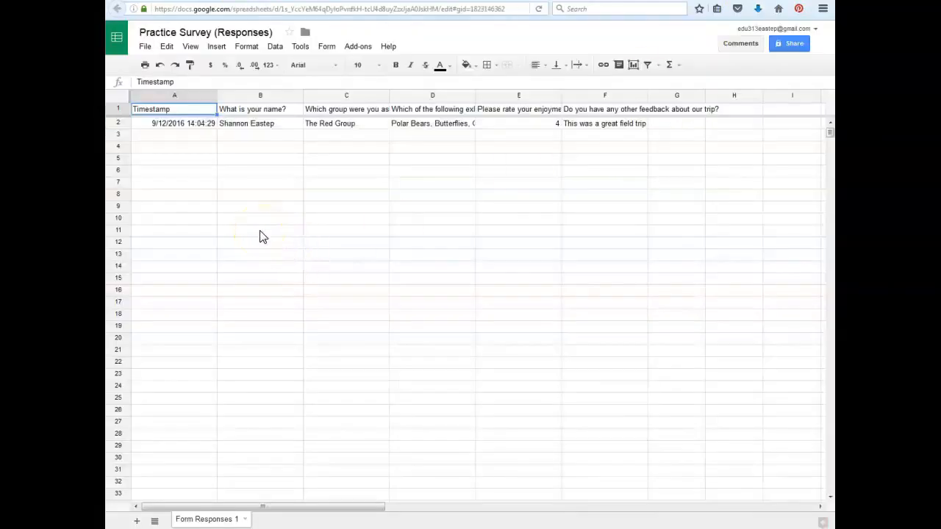
{"action": "left_click_drag", "start_coordinate": [475, 97], "coordinate": [511, 97]}
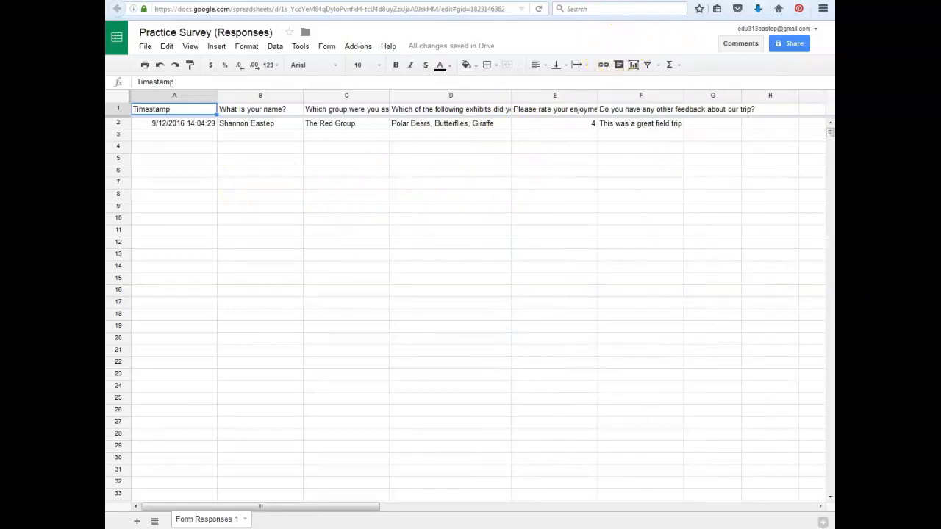
Go back to the form and look over the individual response, the form's questions and its responses section.
{"action": "left_click", "coordinate": [331, 1]}
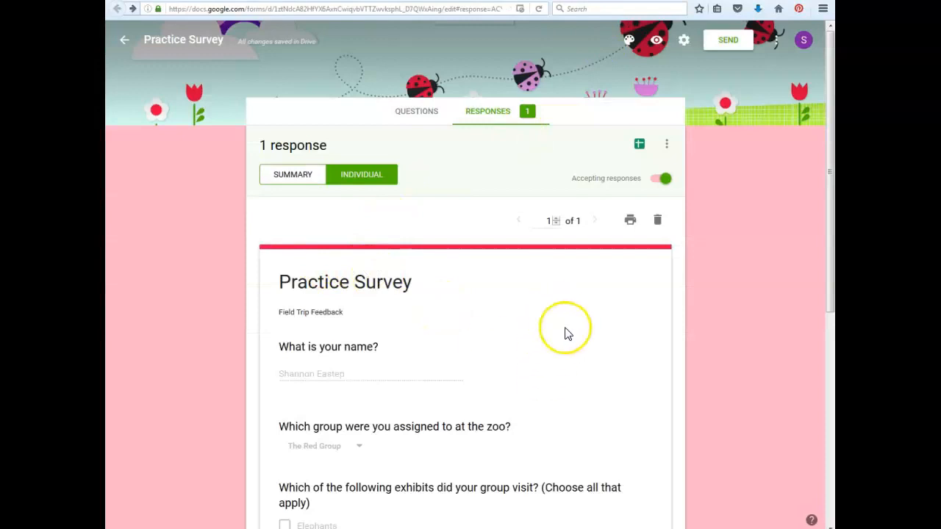
{"action": "left_click_drag", "start_coordinate": [830, 225], "coordinate": [830, 195]}
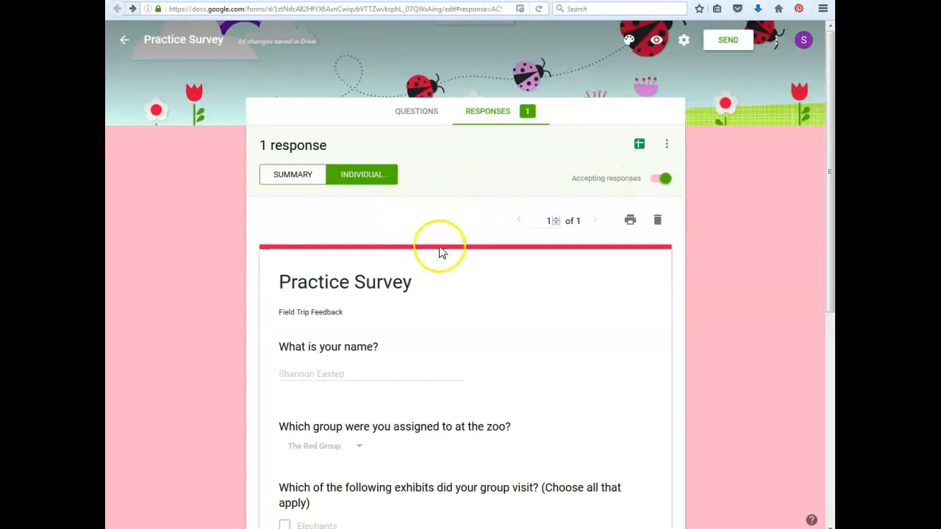
{"action": "left_click", "coordinate": [421, 116]}
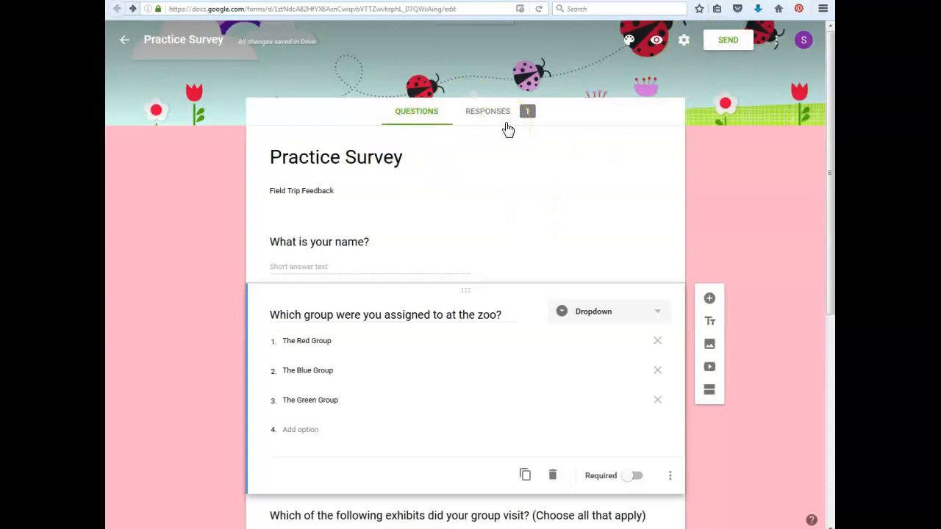
{"action": "left_click", "coordinate": [495, 118]}
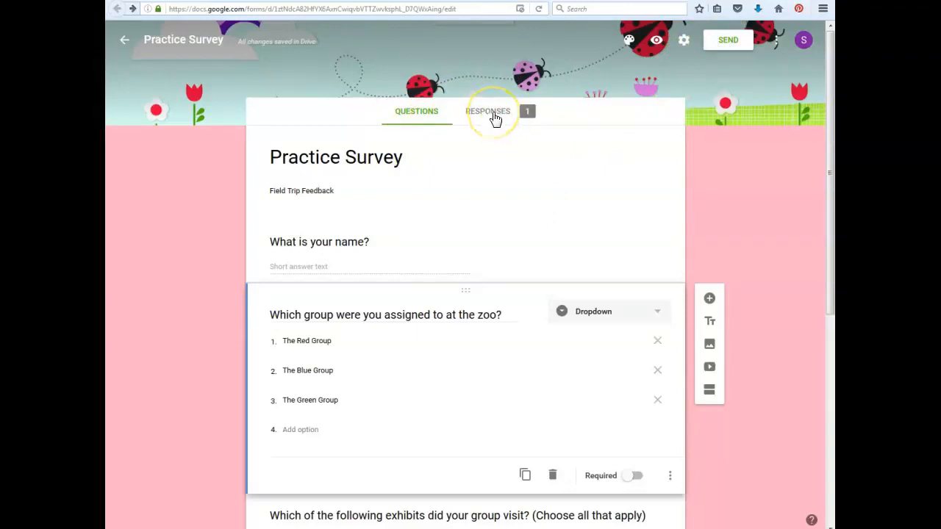